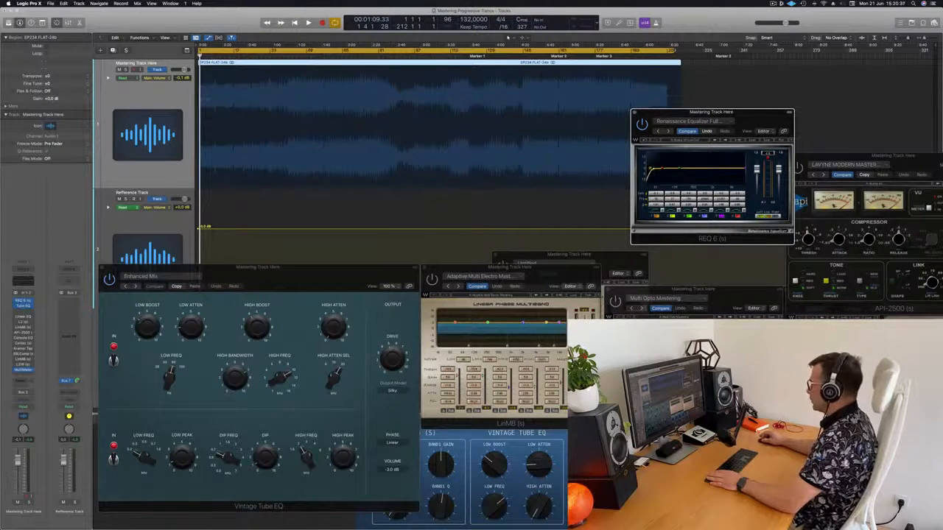
Play the mastering track from the start and at several further sections to audition the REQ 6 equalizer
mouse_move(737, 118)
mouse_down()
mouse_move(749, 116)
mouse_move(736, 116)
mouse_up()
click(149, 101)
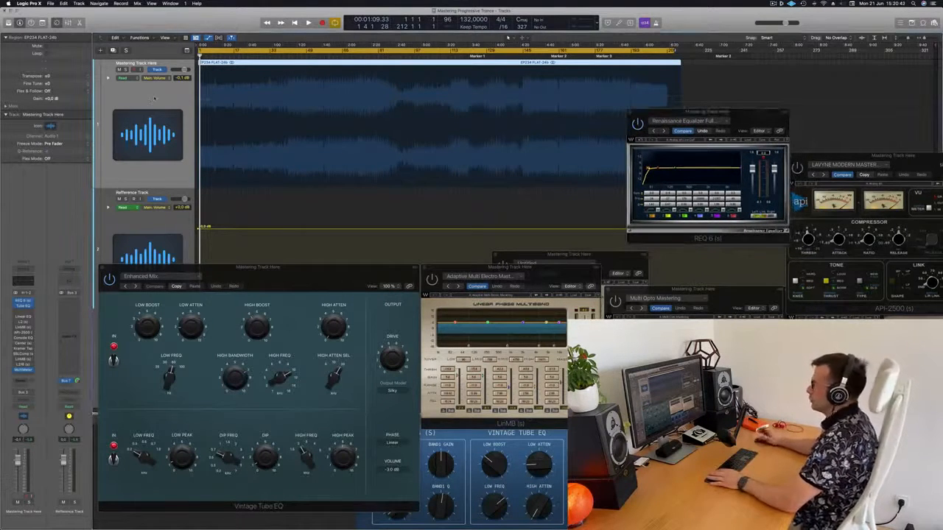
key(space)
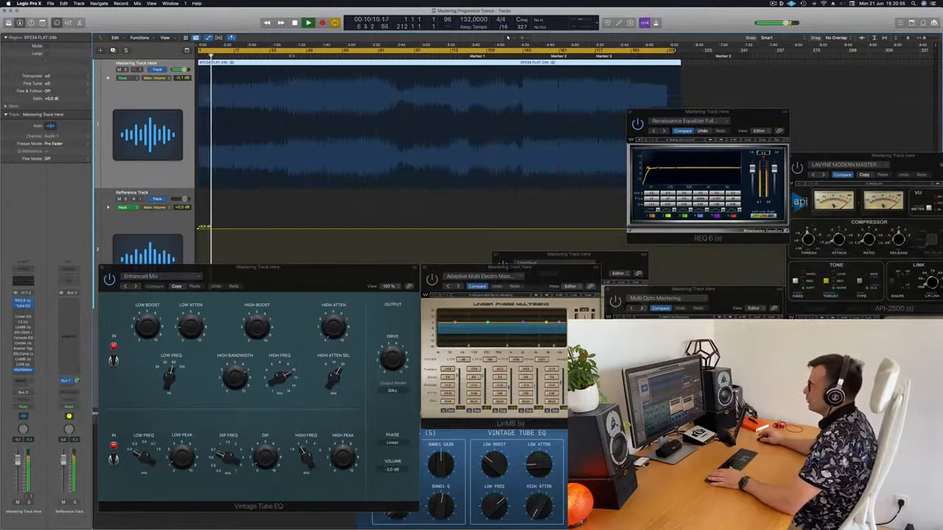
click(291, 55)
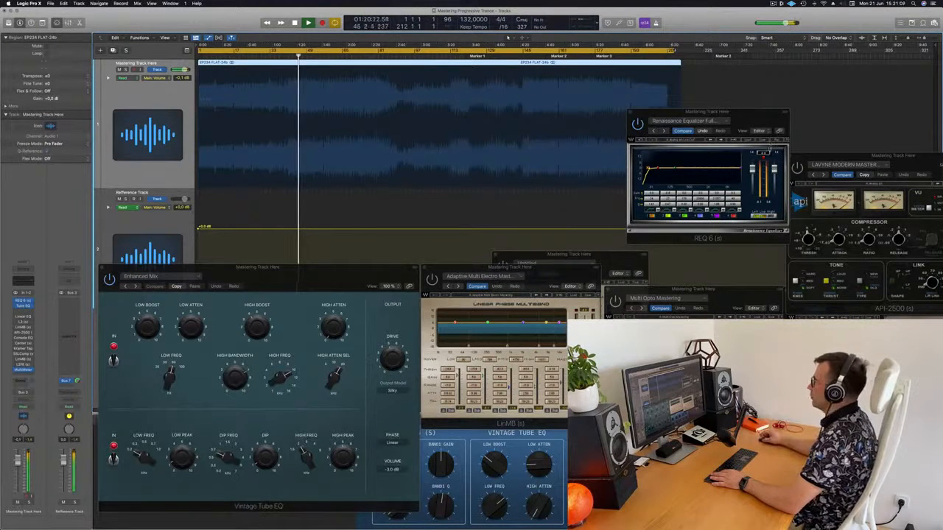
drag(762, 114, 788, 95)
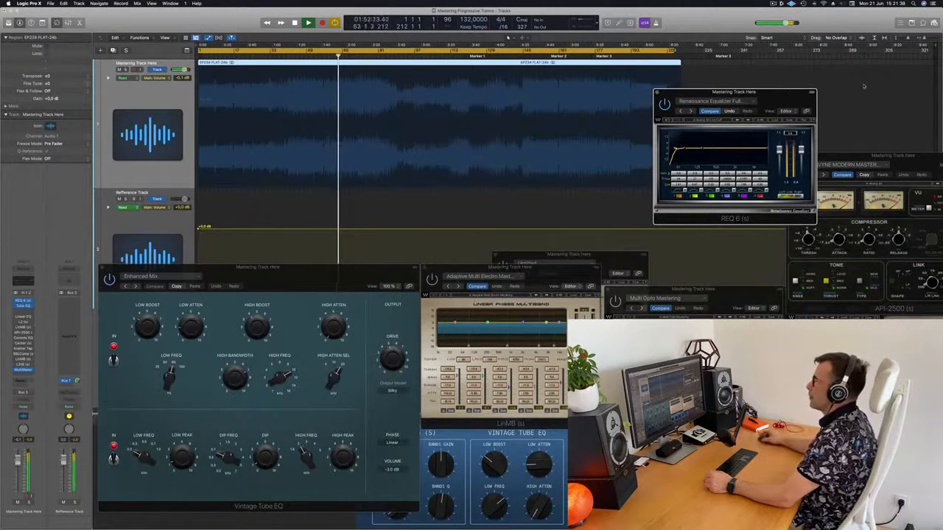
click(393, 56)
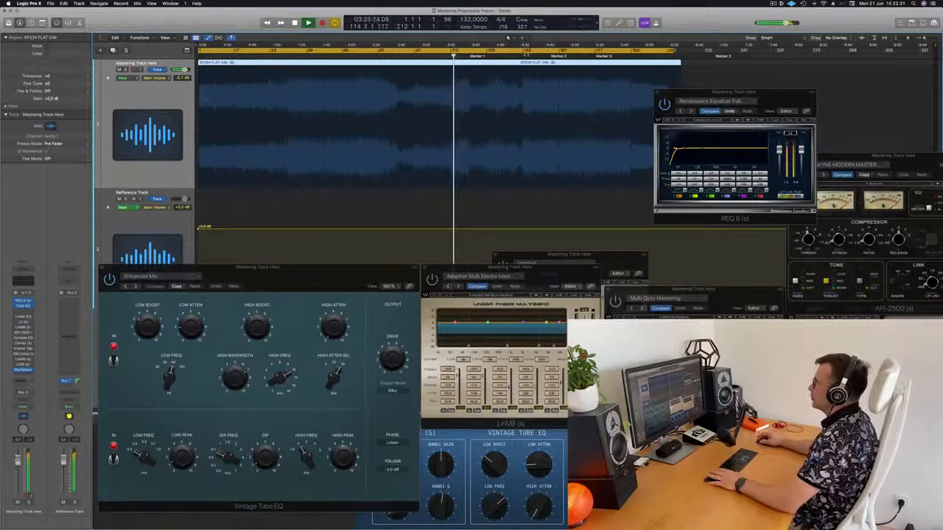
key(alt+period)
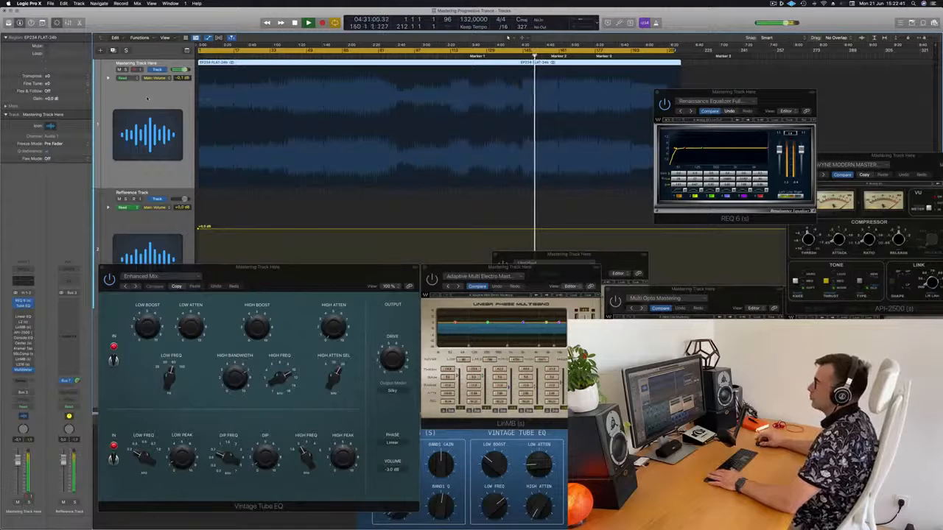
Stop playback and return the playhead to the start of the project
key(space)
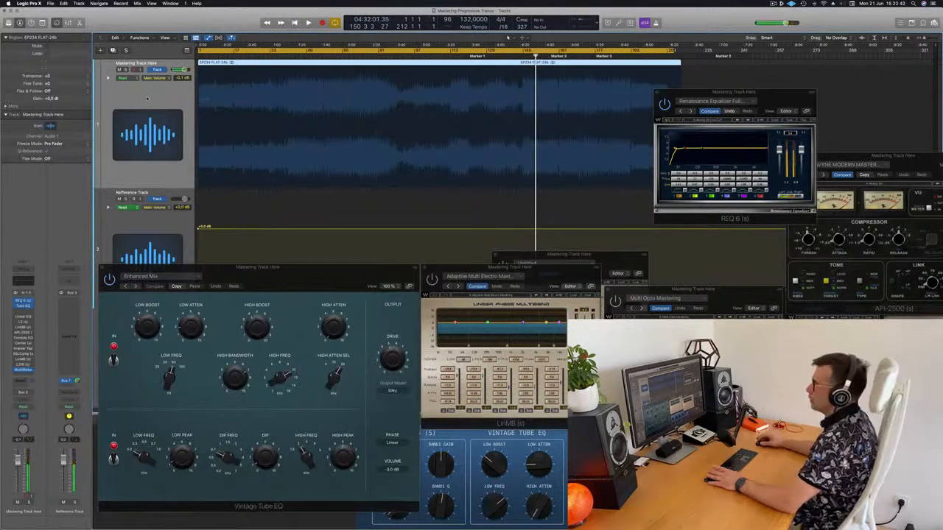
key(Return)
key(space)
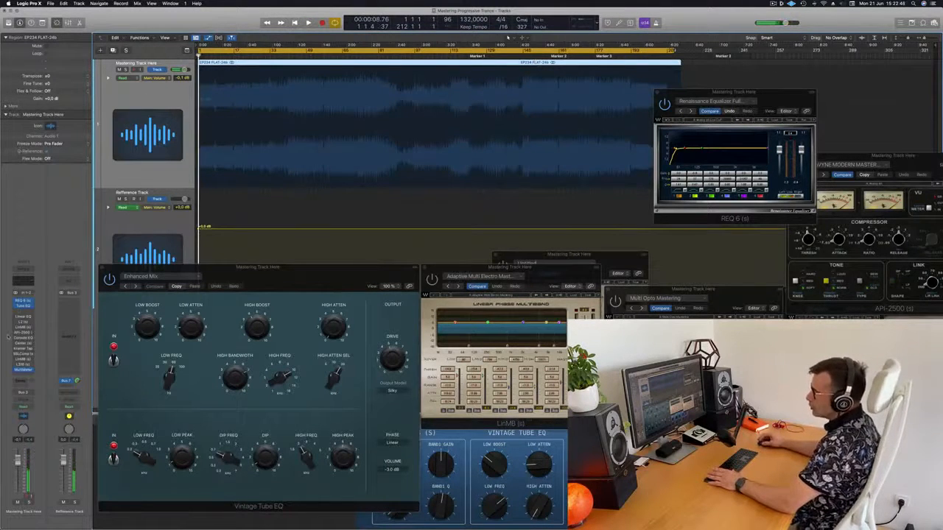
Examine the Linear Phase EQ on the mastering track and close its window
click(23, 318)
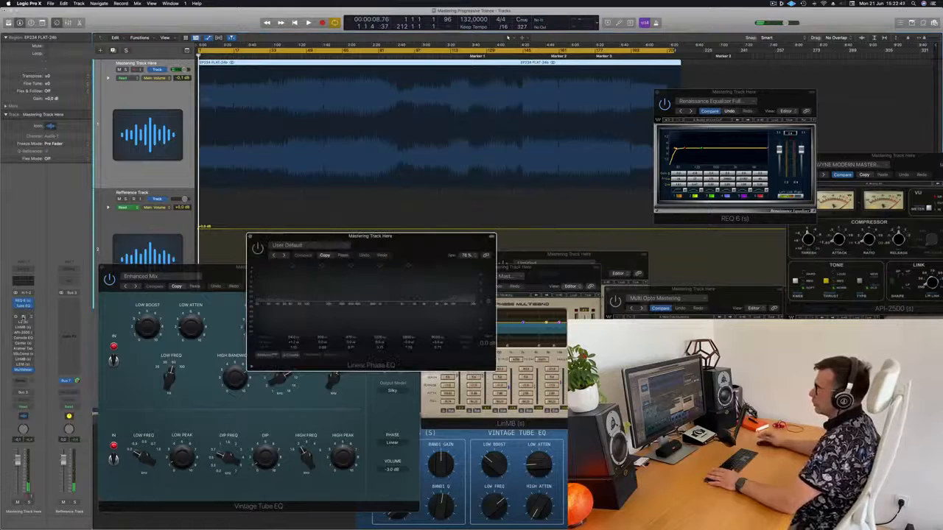
drag(406, 241, 487, 237)
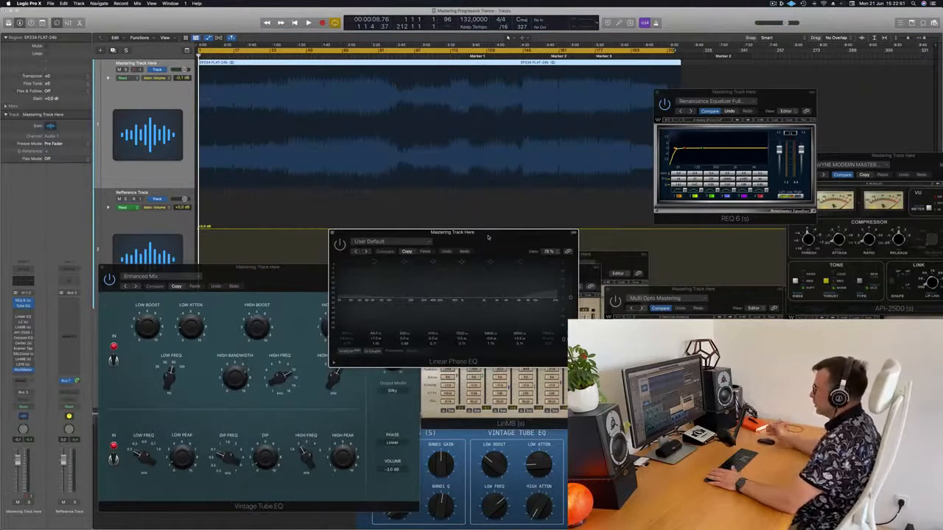
drag(488, 237, 659, 109)
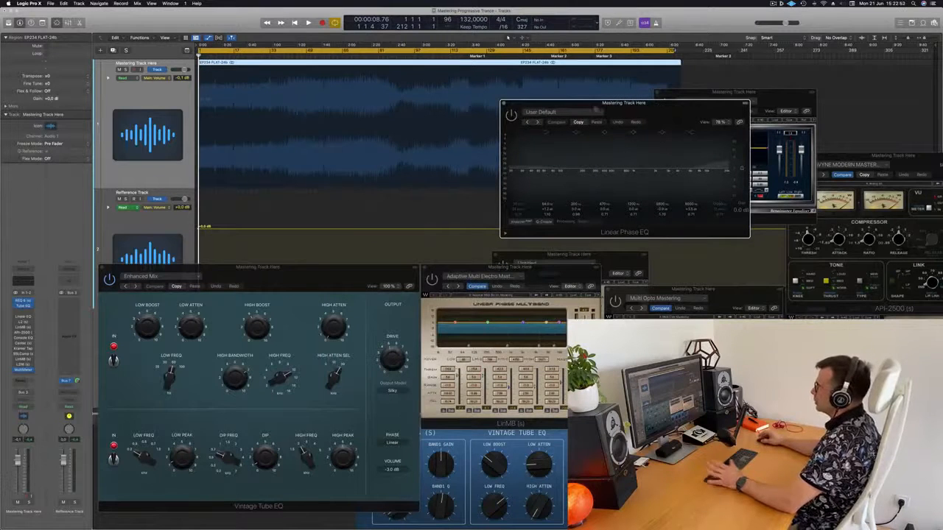
click(503, 104)
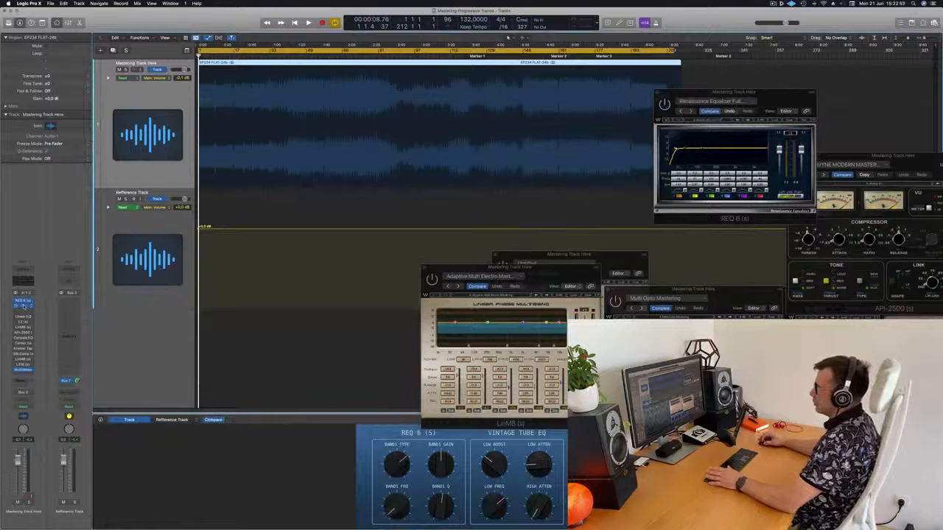
Play the track from the start to audition the Vintage Tube EQ, and close its window
drag(293, 273, 506, 95)
key(space)
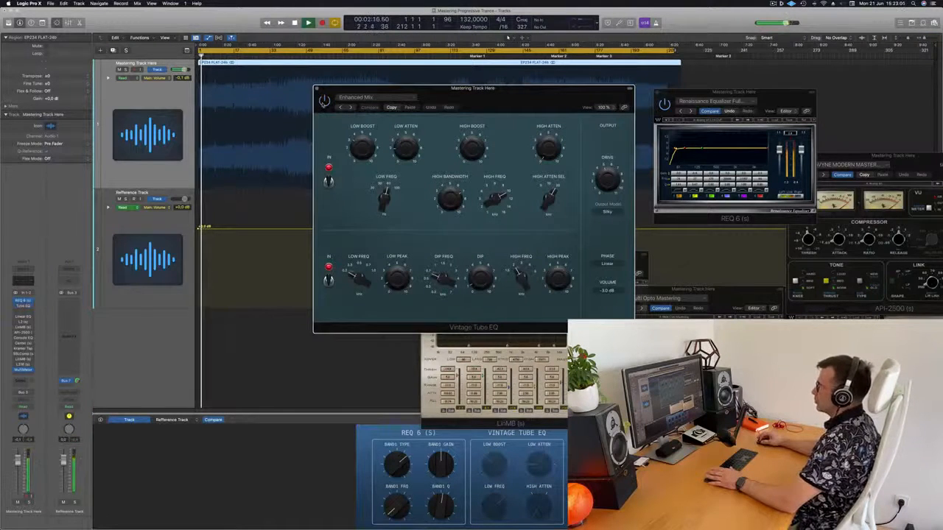
drag(492, 93, 619, 133)
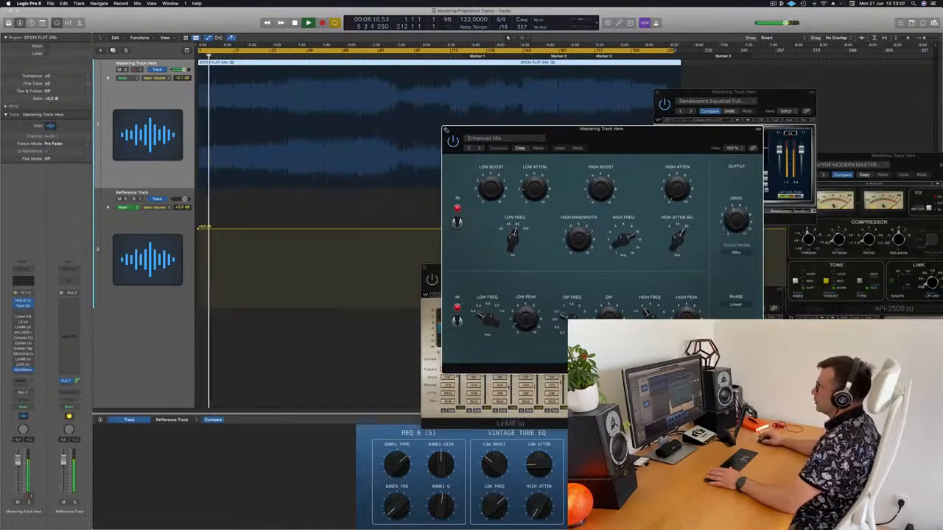
click(444, 130)
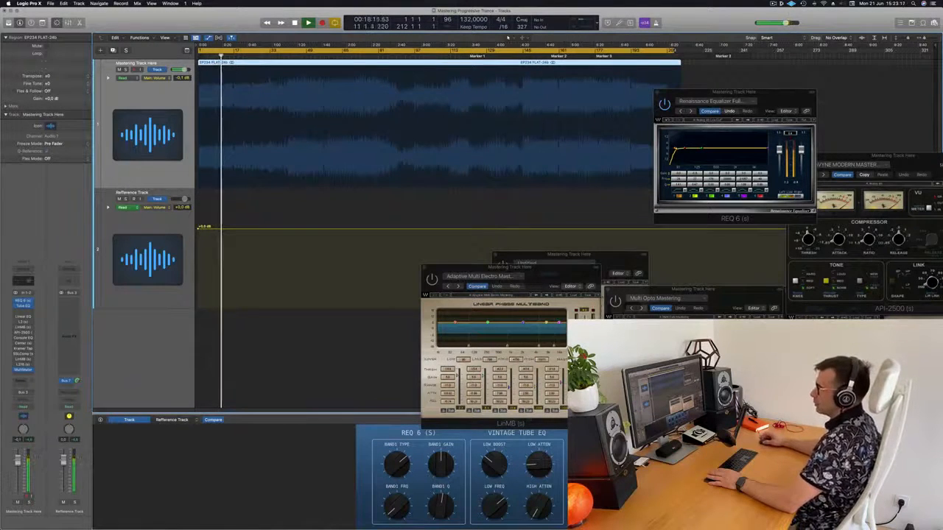
Enable the L2 Ultramaximizer on the mastering track and audition it from around bar 73
click(23, 322)
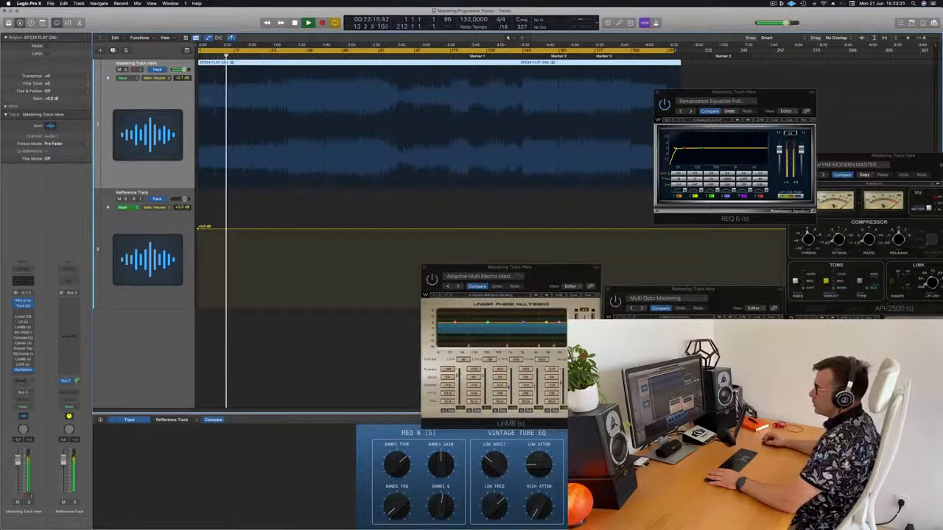
click(23, 322)
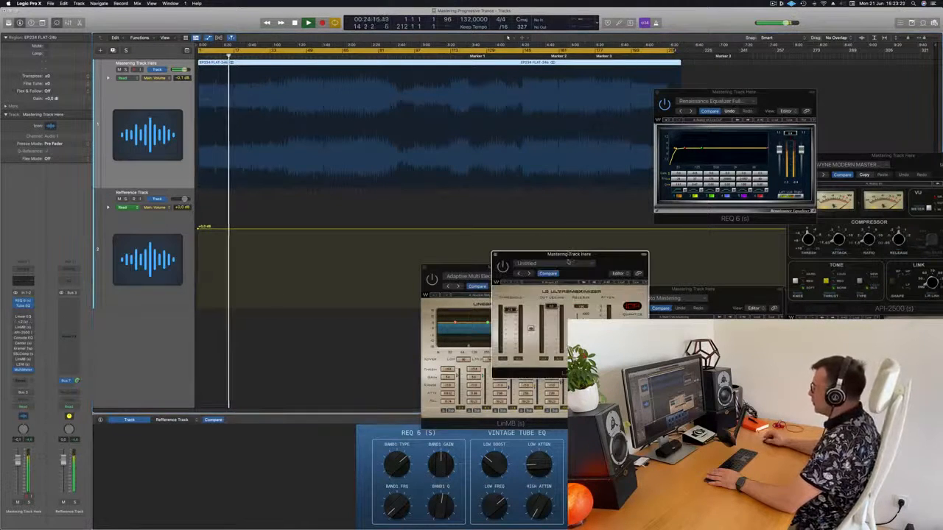
drag(569, 262, 430, 157)
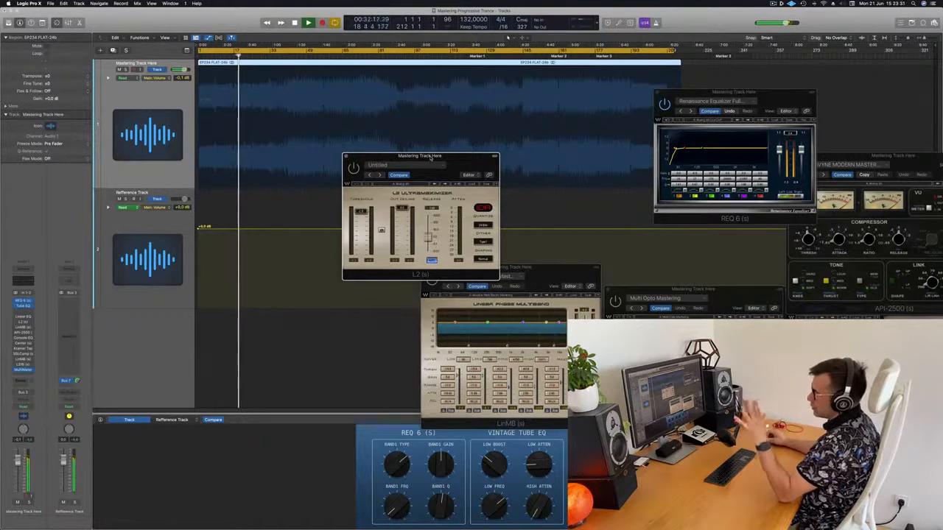
drag(430, 156, 442, 159)
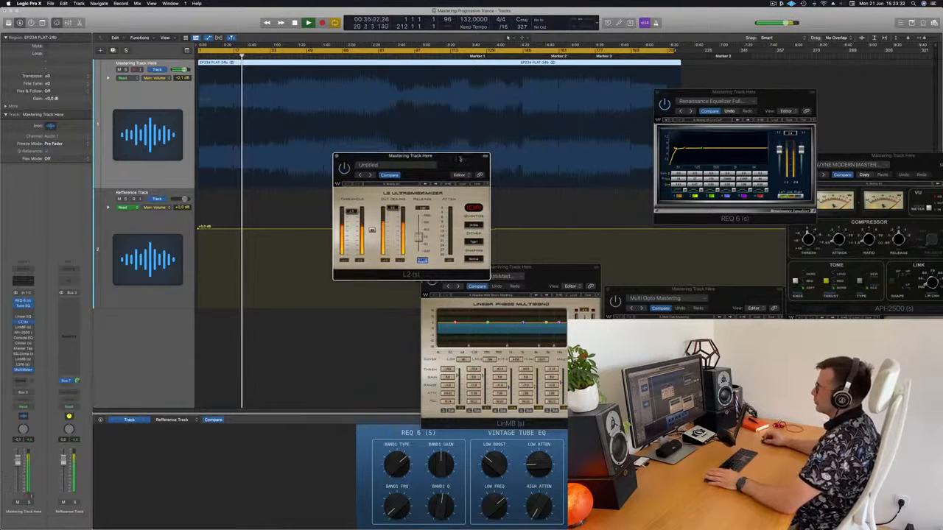
click(361, 56)
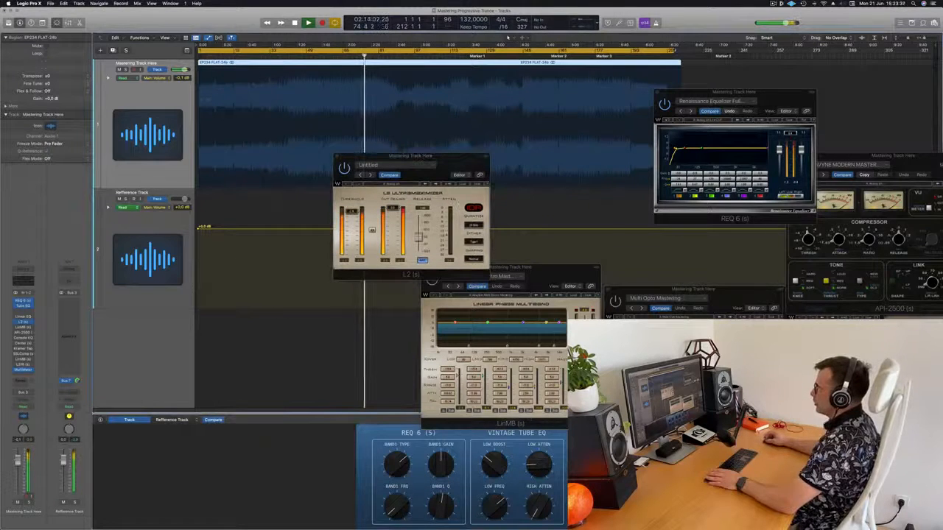
click(448, 156)
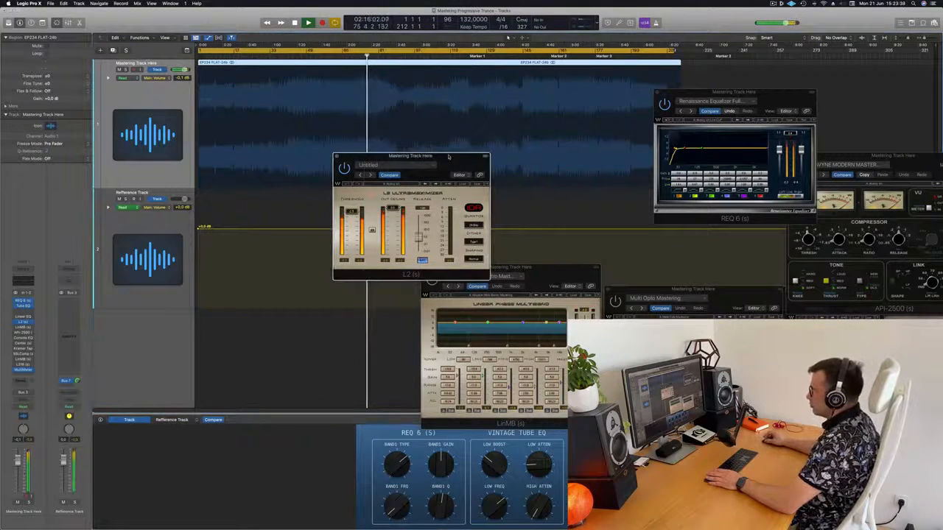
drag(448, 156, 449, 156)
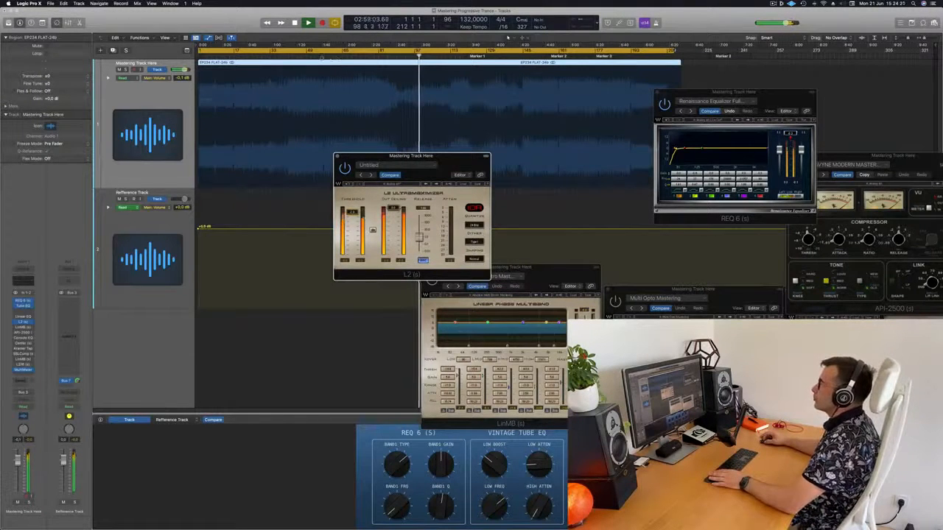
Close the L2 window and enable the LinMB multiband compressor on the mastering track, playing from around bar 57
click(325, 56)
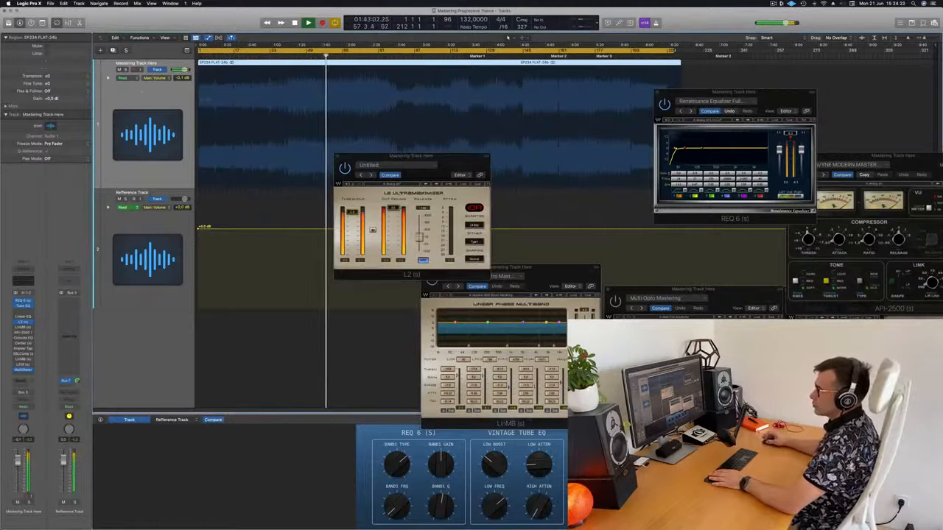
click(23, 328)
click(24, 328)
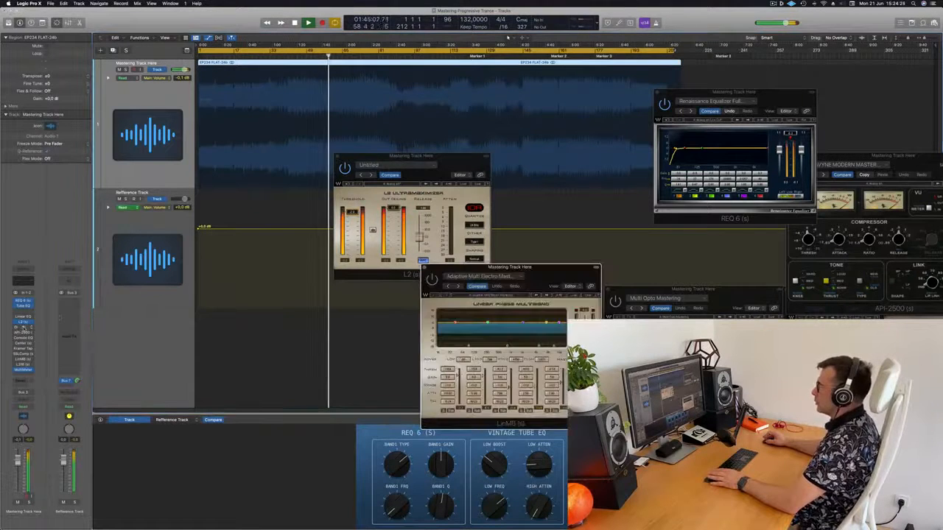
drag(411, 156, 377, 154)
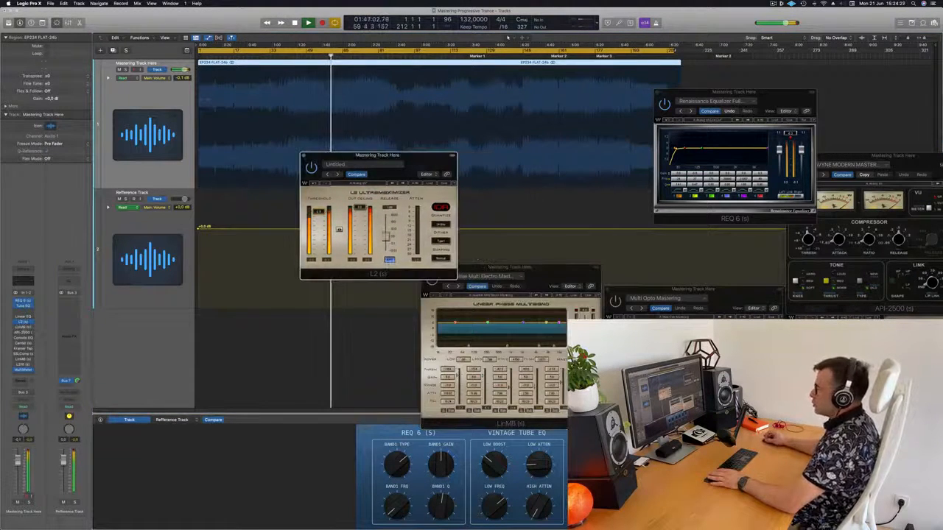
key(super+w)
drag(552, 272, 454, 159)
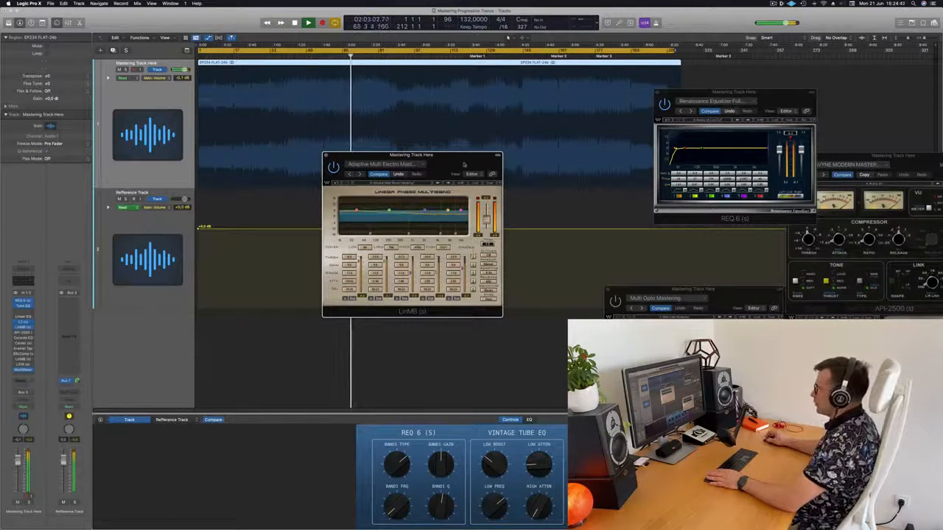
Audition the LinMB multiband compressor by replaying the louder section before the breakdown, and close its window
drag(464, 164, 488, 151)
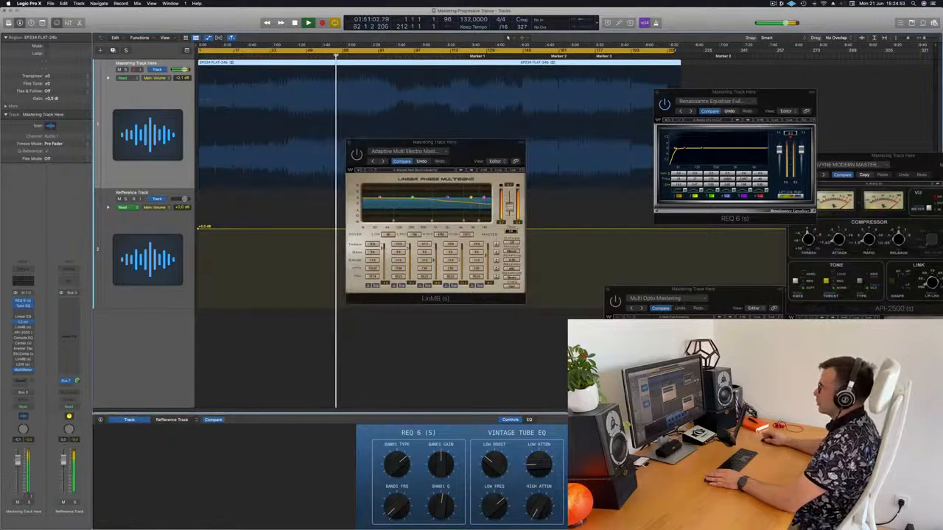
drag(490, 143, 486, 145)
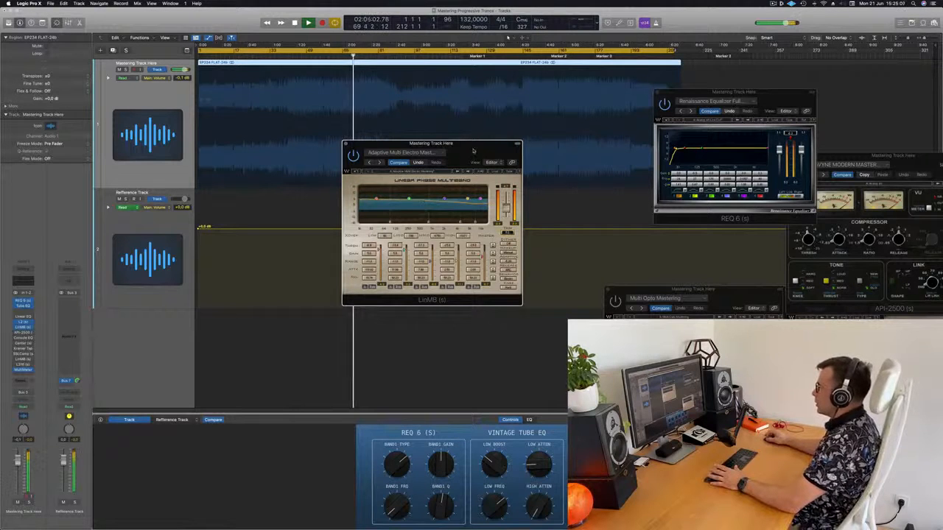
drag(474, 151, 464, 152)
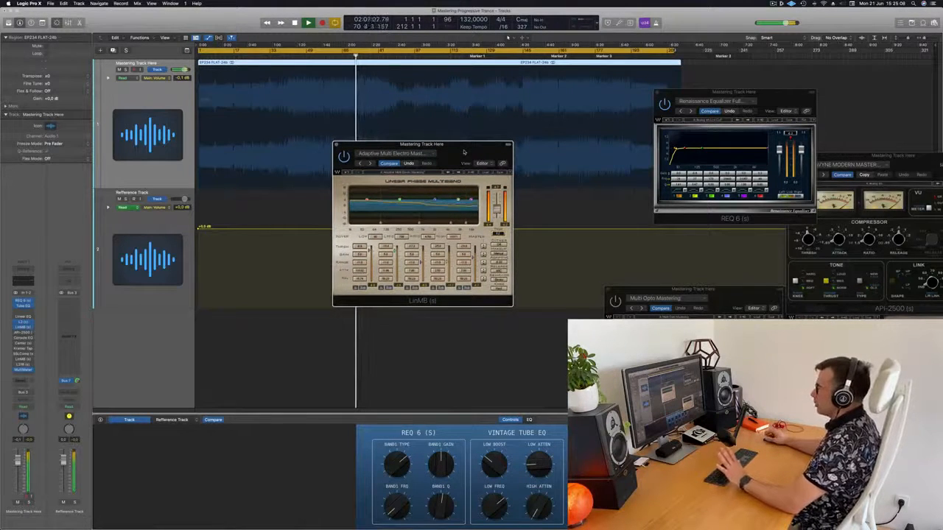
drag(473, 151, 489, 145)
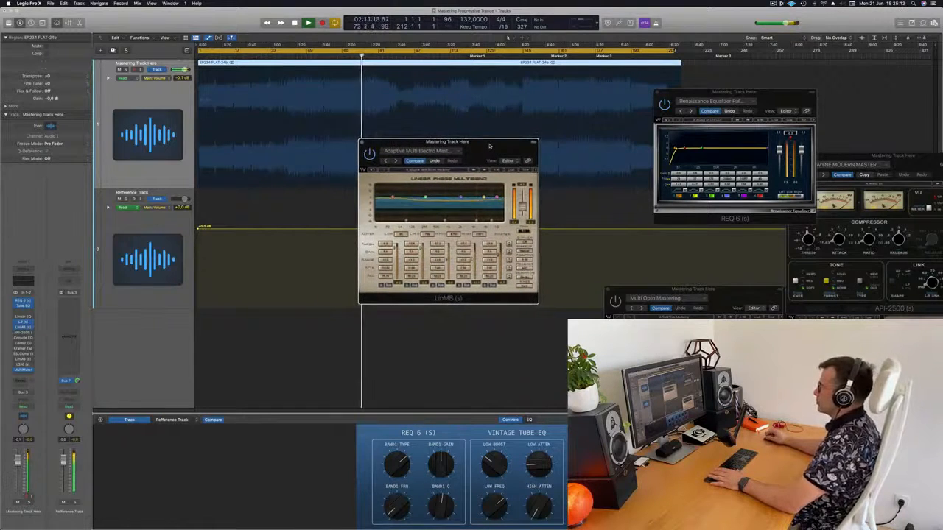
click(314, 57)
drag(489, 152, 486, 153)
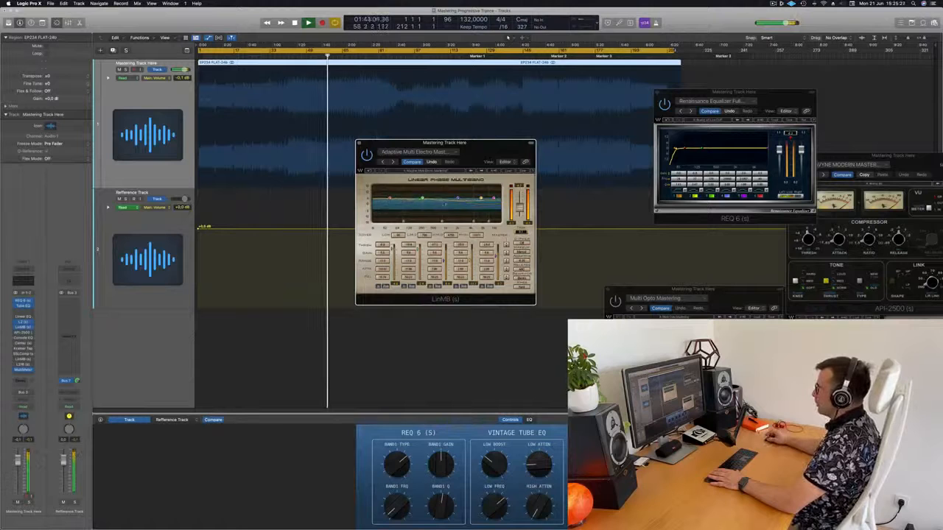
drag(479, 149, 494, 149)
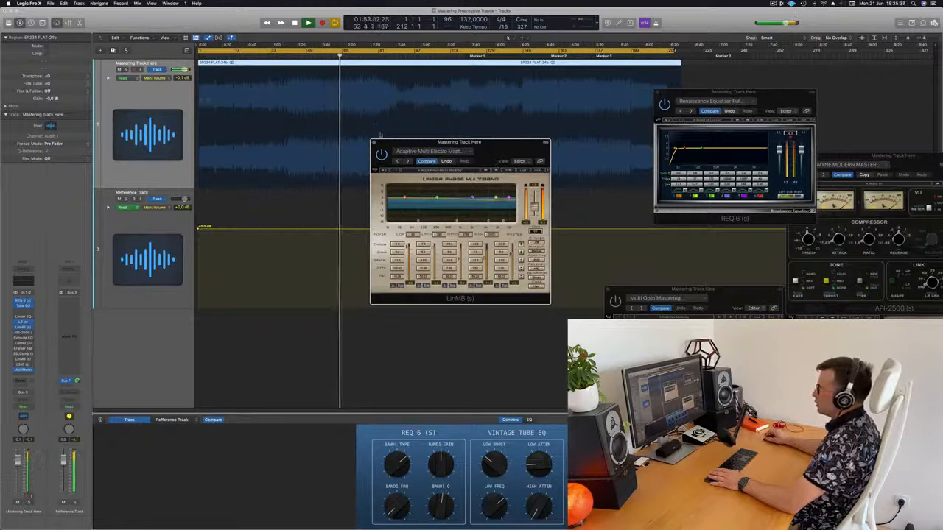
key(super+w)
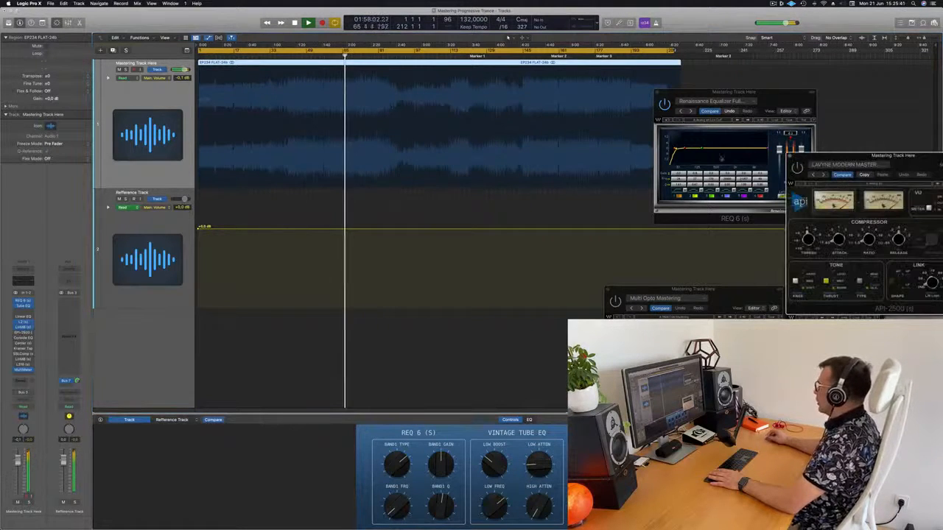
Enable the API-2500 compressor on the mastering track and move the playhead back to around bar 61
drag(925, 157, 535, 177)
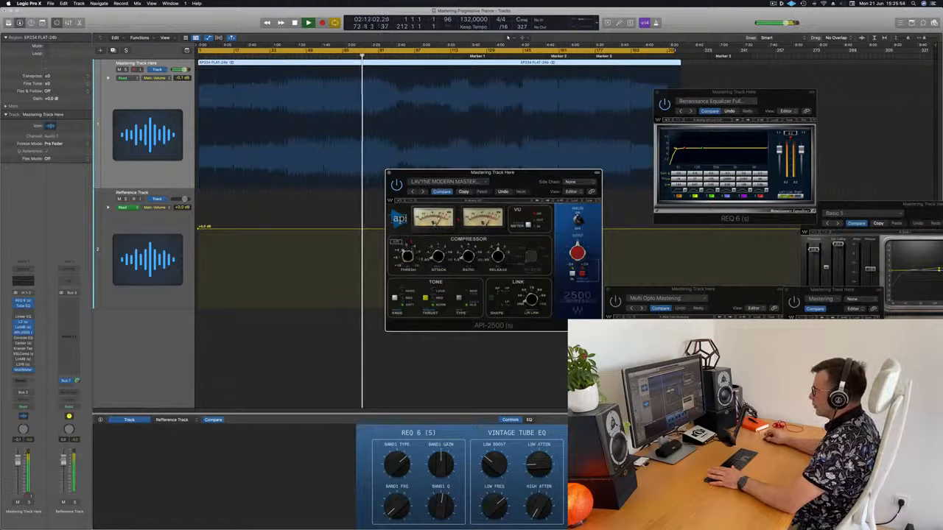
click(335, 57)
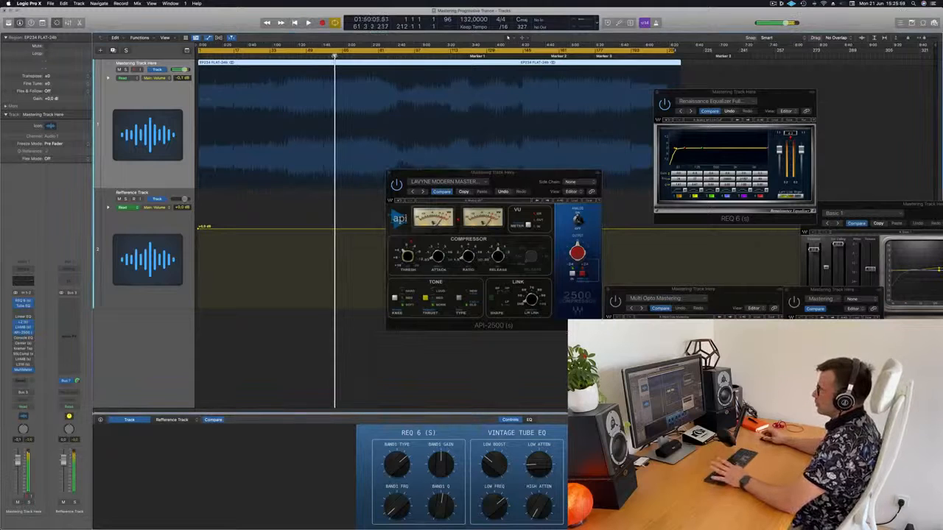
Audition the API-2500 compressor from the beginning of the track, and close its window
key(Return)
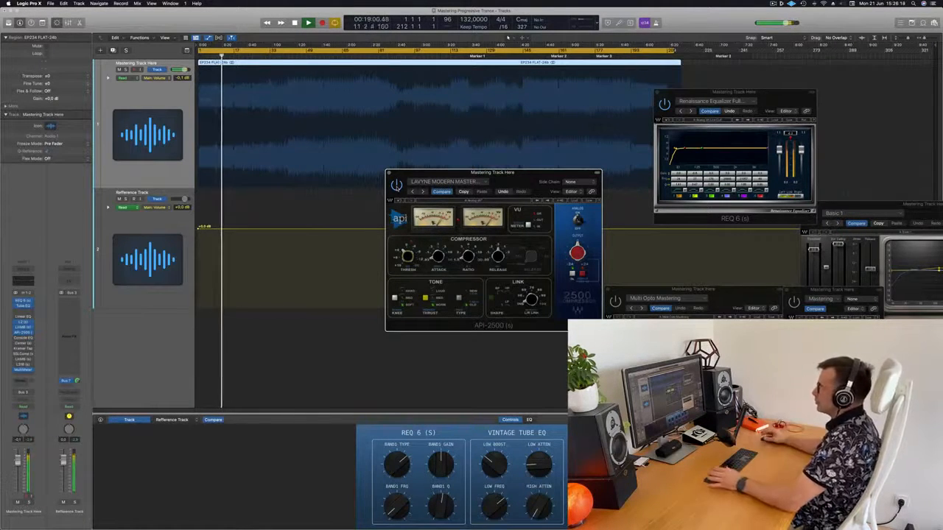
drag(525, 177, 493, 179)
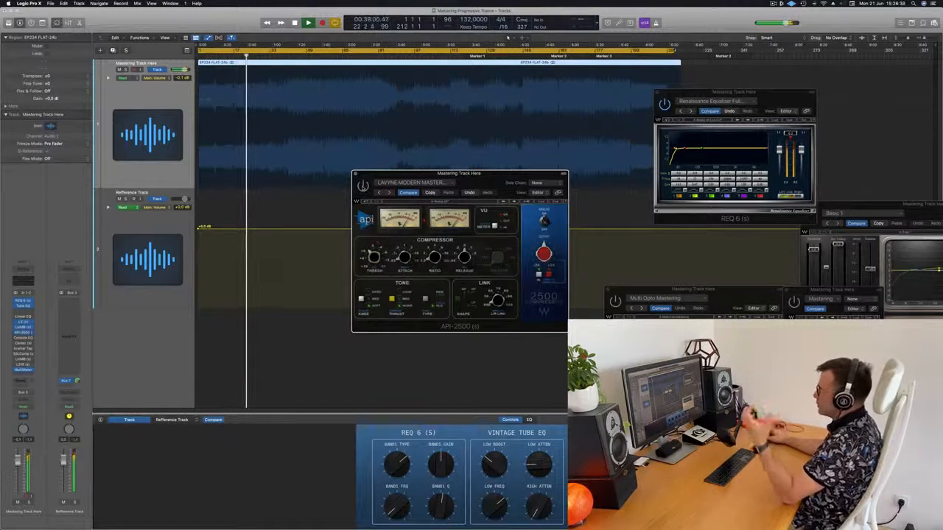
key(super+w)
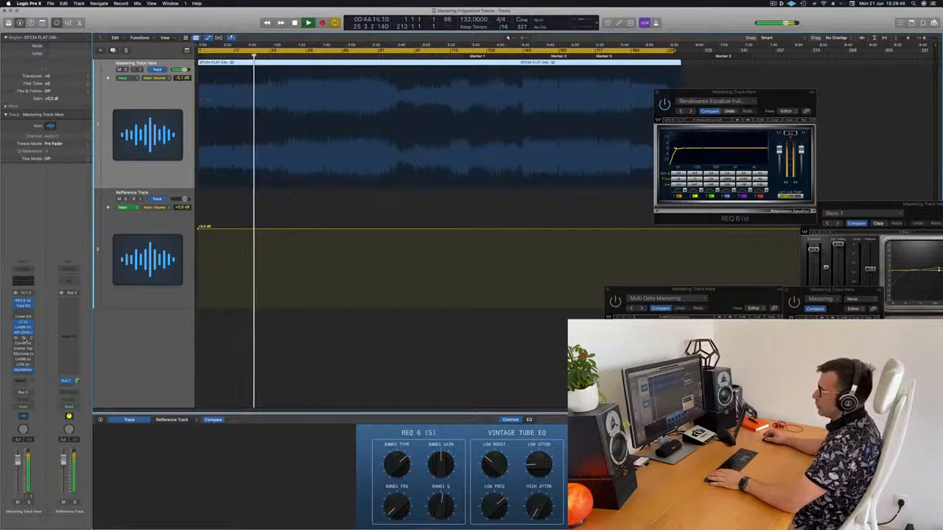
Open and enable the Vintage Console EQ on the mastering track, replaying the track from around bar 9
click(23, 338)
drag(480, 96, 449, 177)
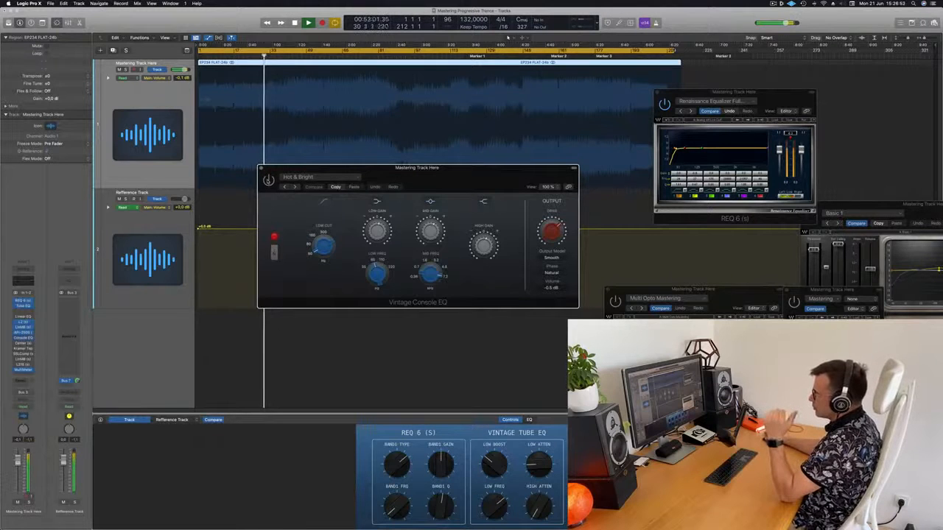
drag(461, 170, 493, 225)
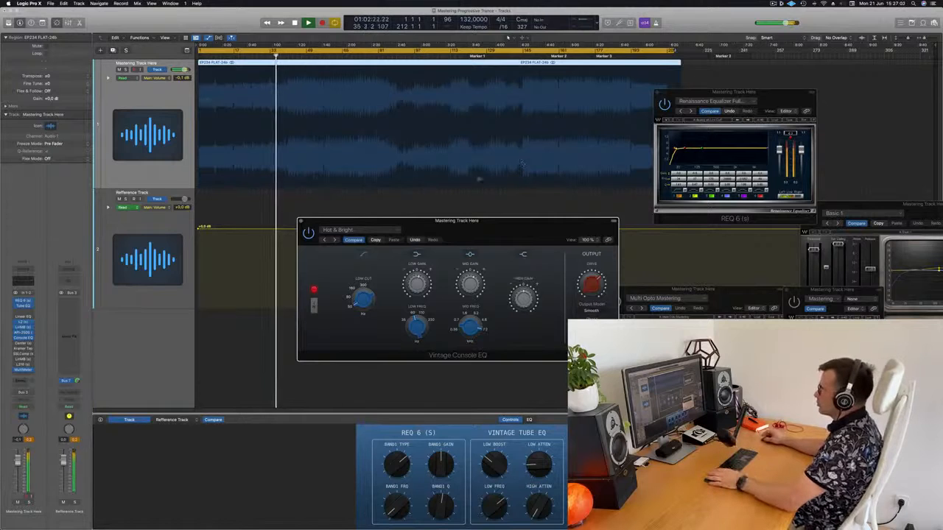
drag(457, 220, 453, 220)
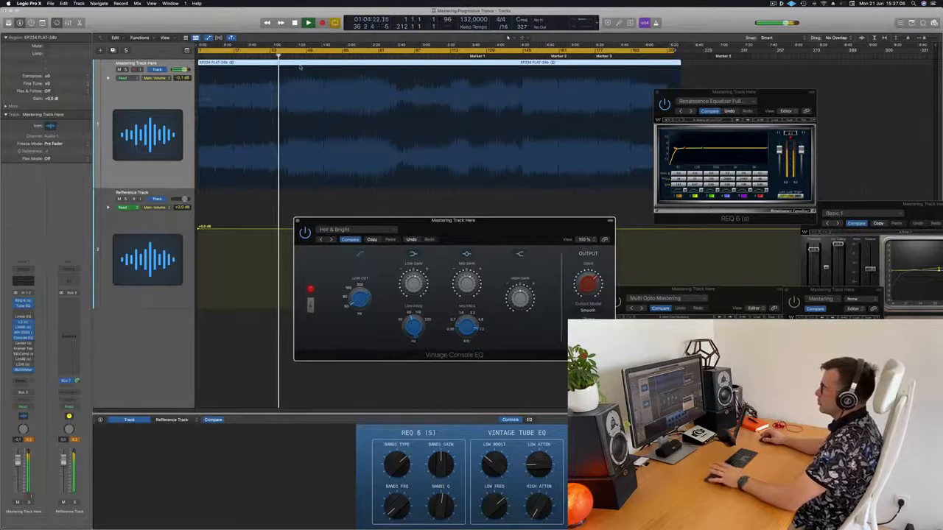
key(Return)
click(216, 51)
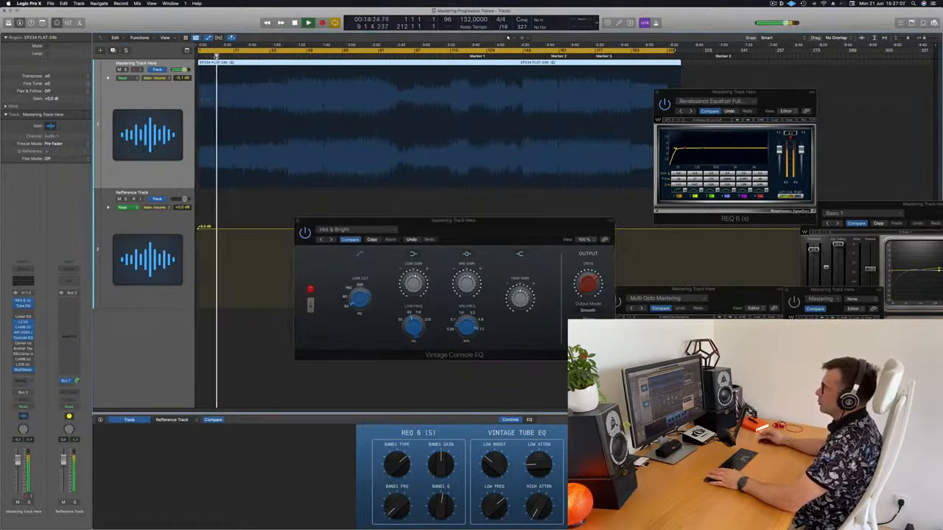
Compare the sound with the Vintage Console EQ switched in and out, leave it on, and close its window
click(306, 234)
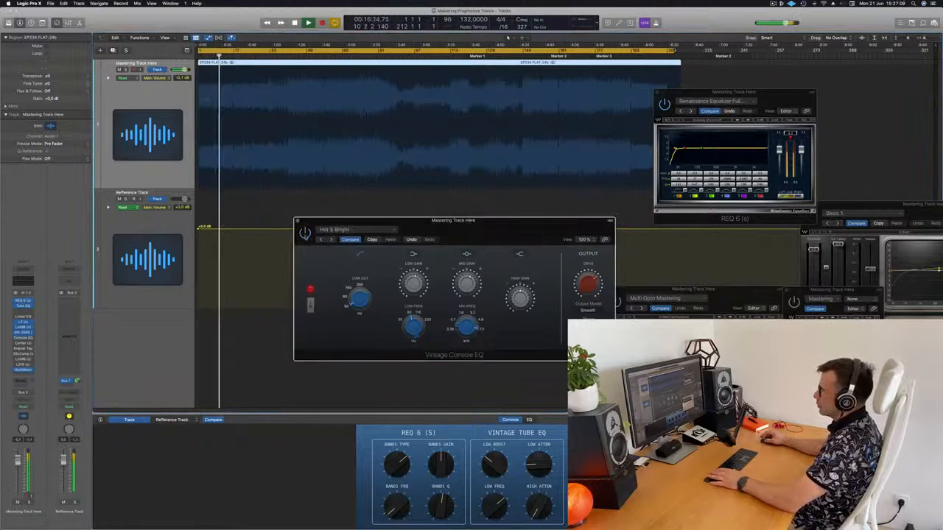
drag(494, 230, 506, 216)
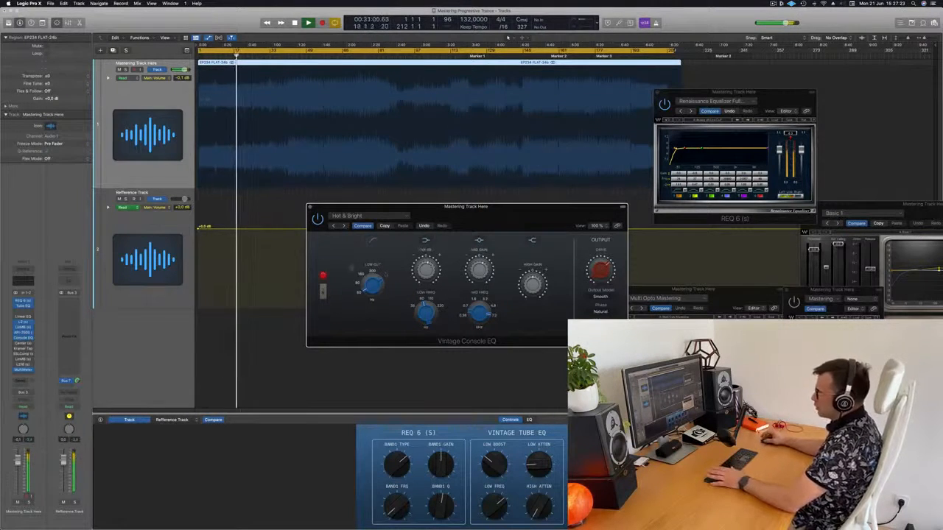
click(323, 293)
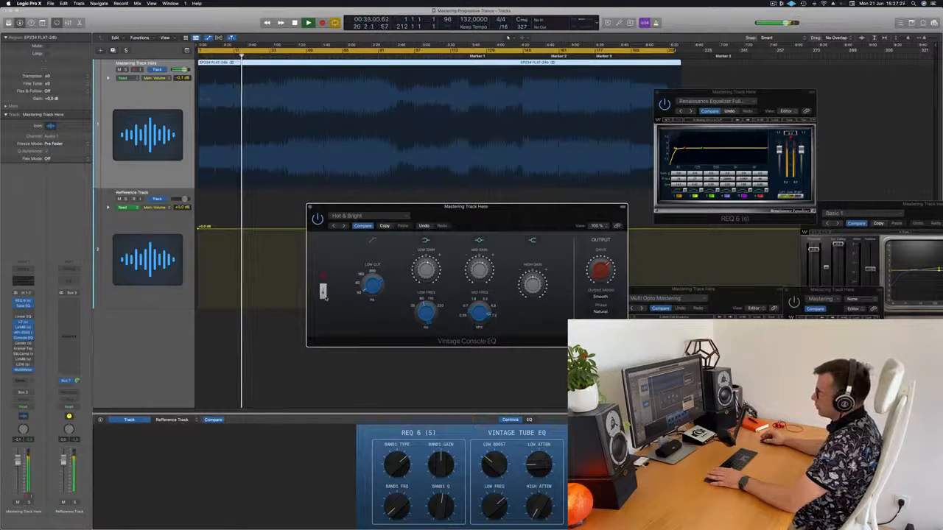
click(324, 293)
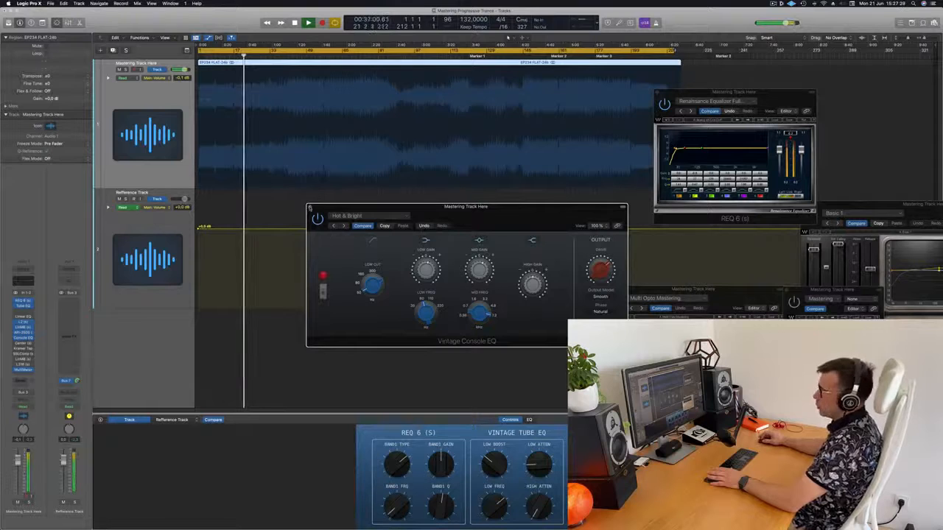
click(311, 209)
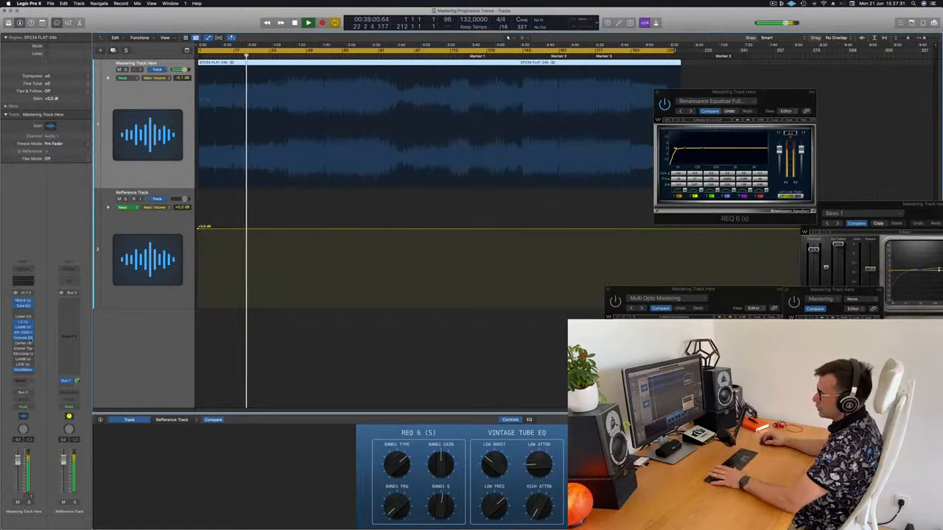
Open and enable the Center plugin on the mastering track, and audition it from around bar 56
click(23, 343)
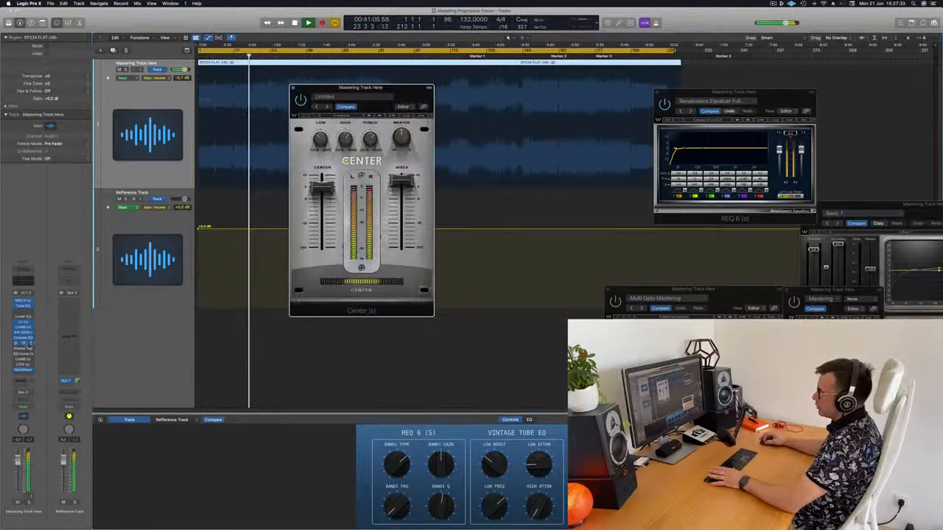
key(Return)
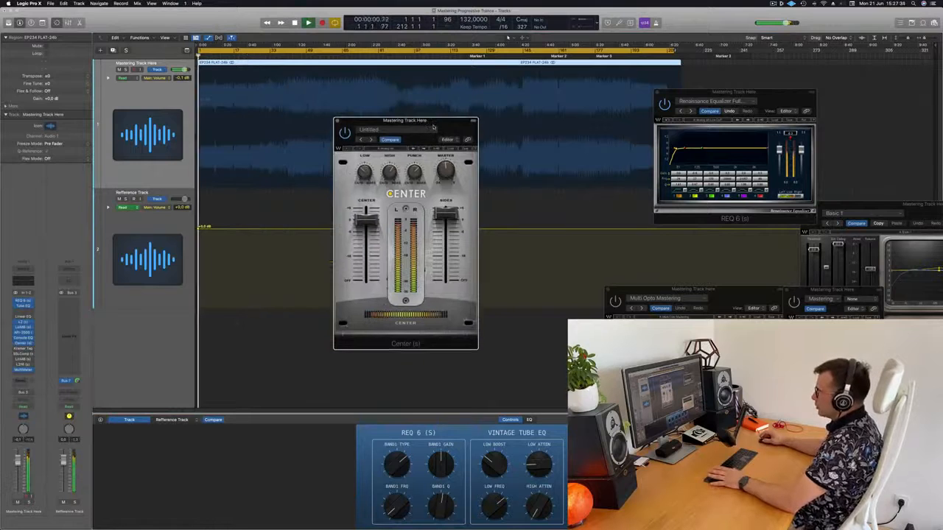
drag(432, 128, 429, 128)
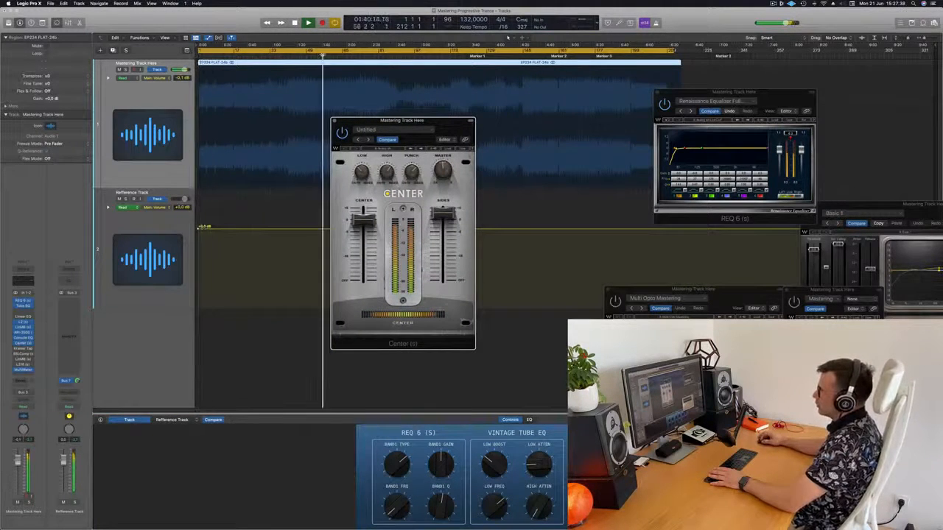
drag(454, 129, 479, 144)
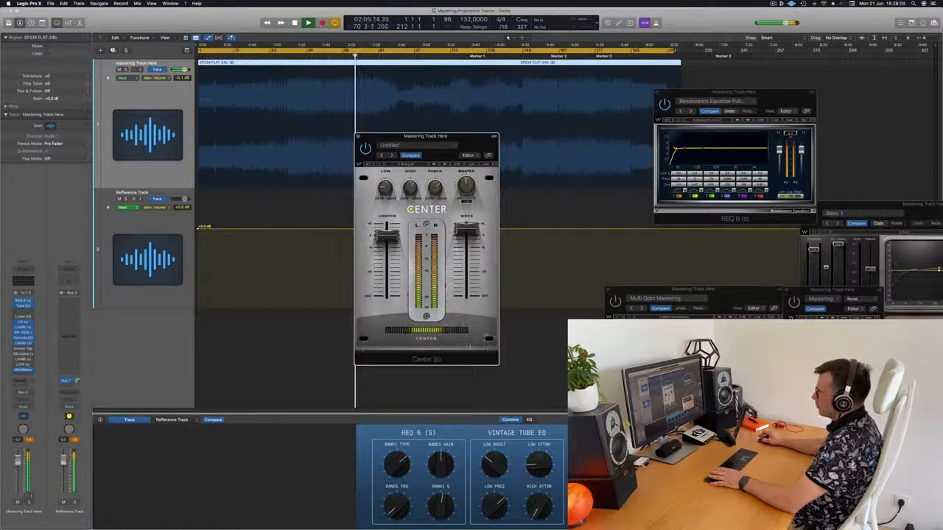
drag(435, 135, 517, 170)
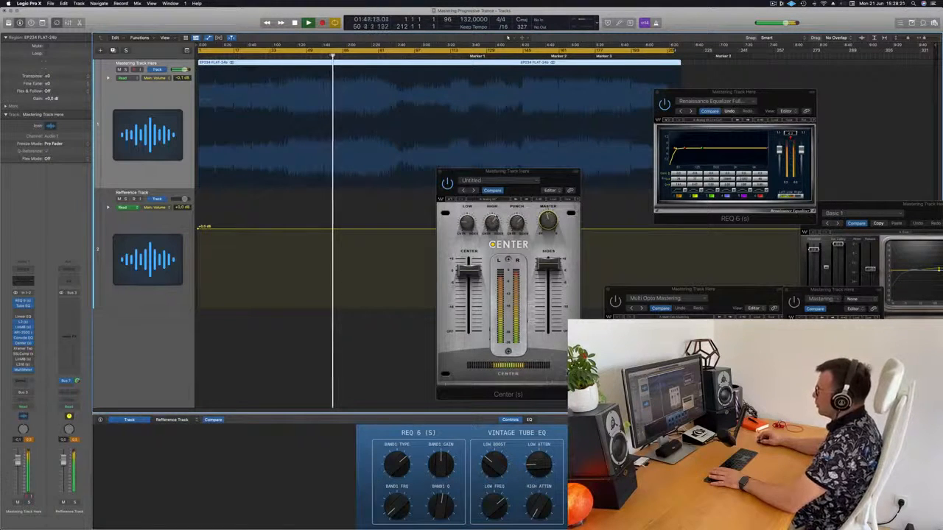
Audition the Center plugin by replaying from around bar 71, and close its window
click(515, 234)
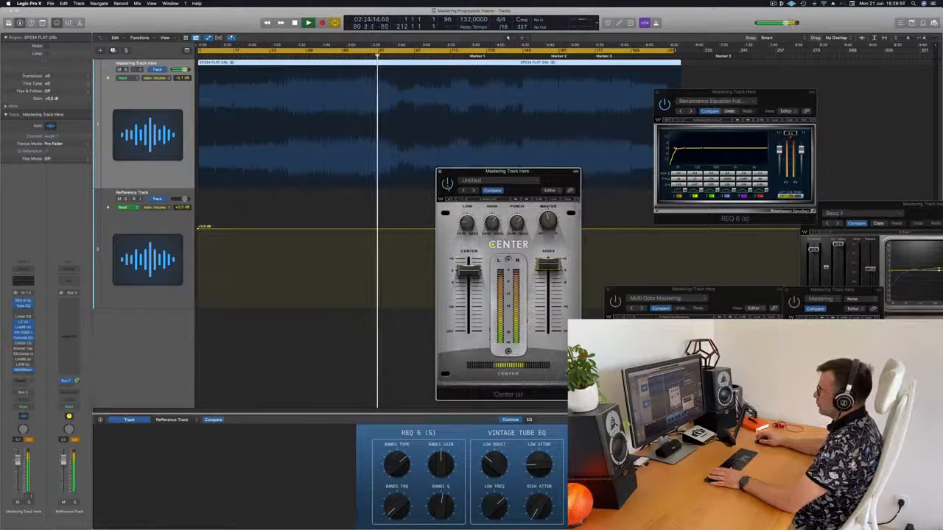
click(356, 55)
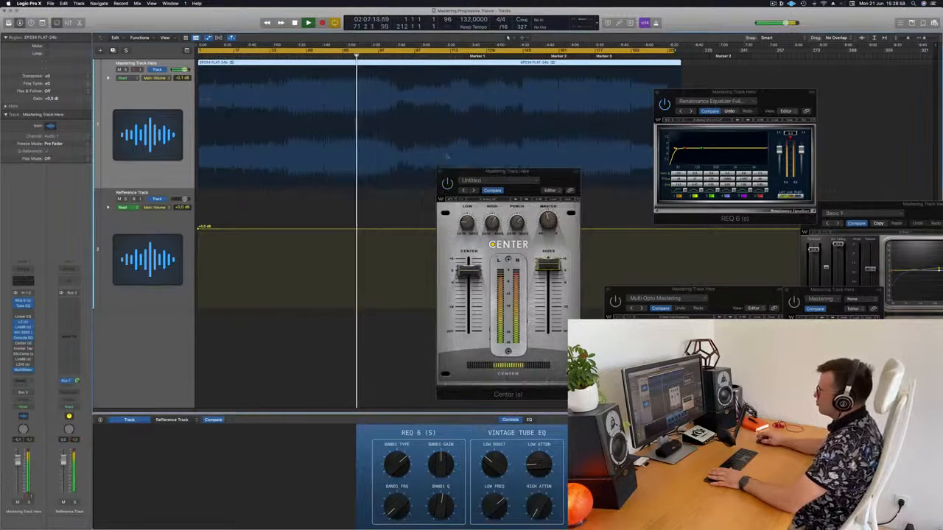
drag(555, 173, 565, 186)
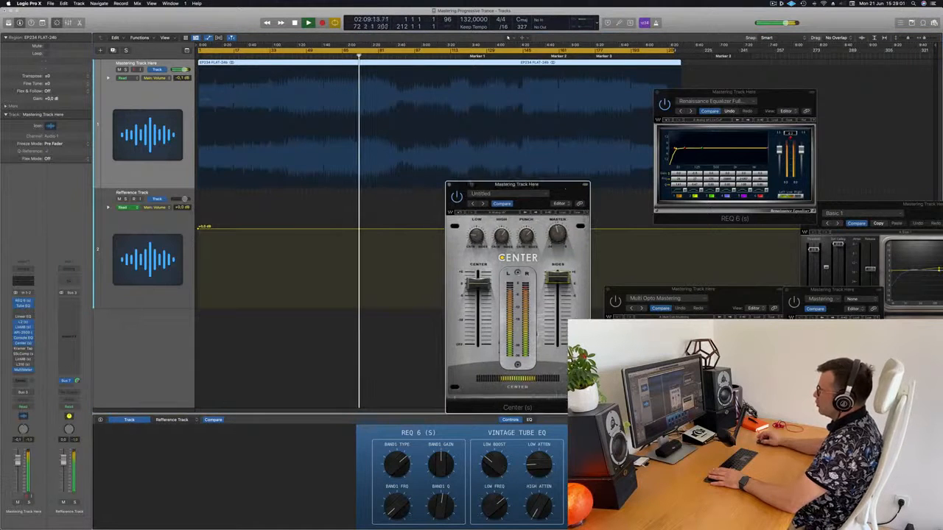
click(449, 185)
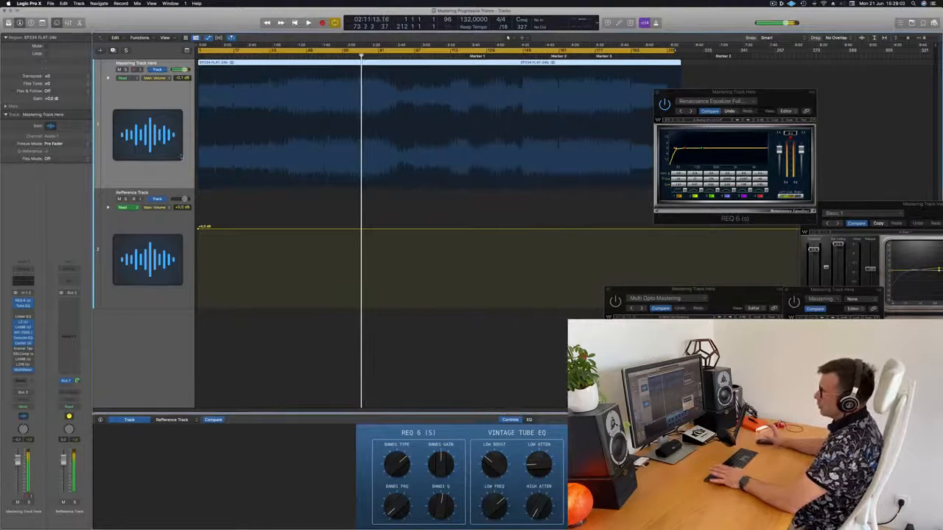
Restart playback from the beginning, bring up the SSLComp bus compressor, and close the Kramer Tape window without enabling that plugin
key(space)
key(Return)
key(space)
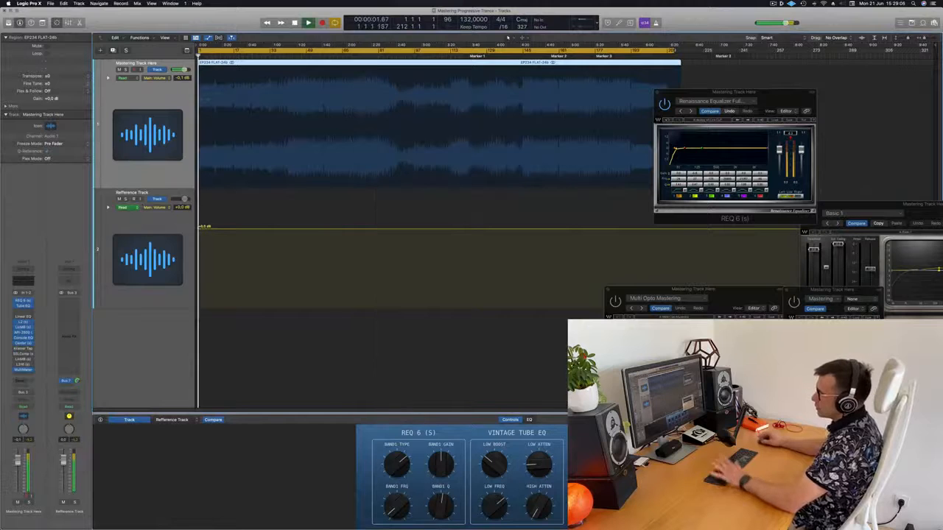
click(23, 351)
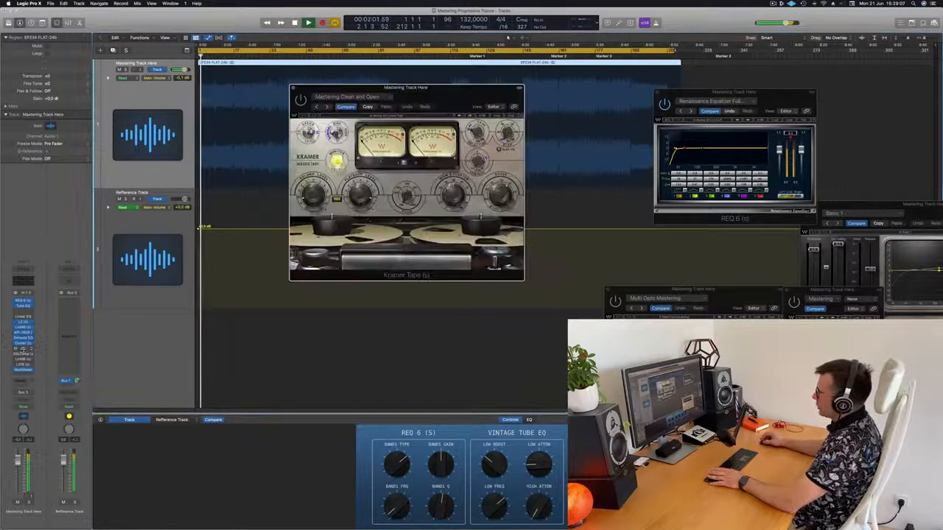
click(23, 356)
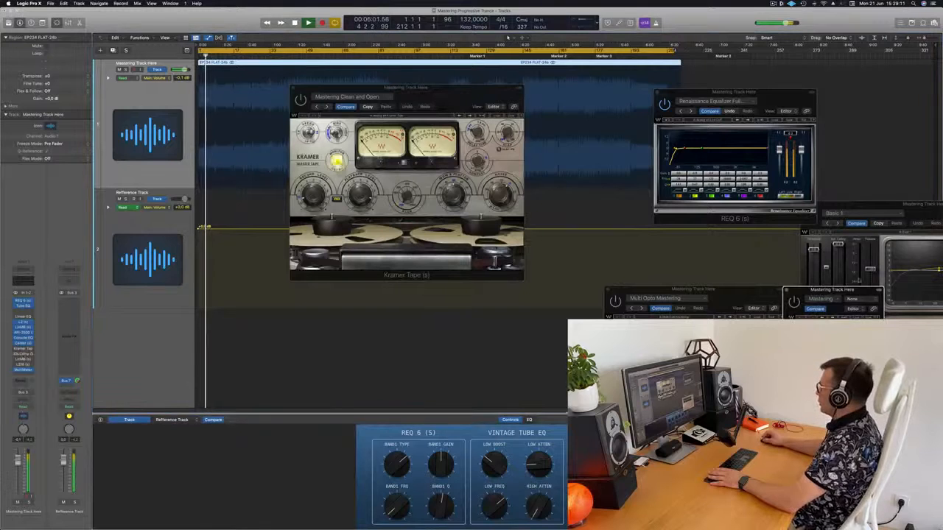
click(23, 361)
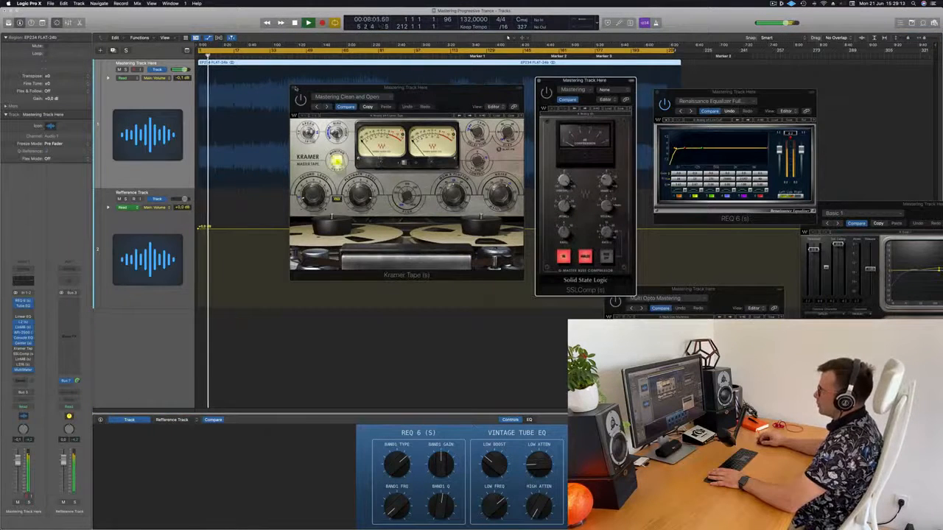
click(294, 88)
click(294, 88)
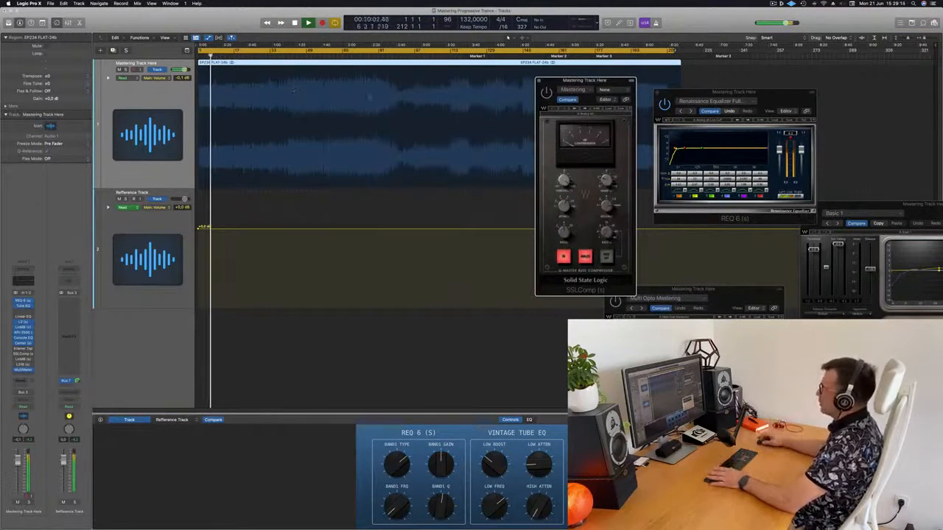
Enable the SSLComp bus compressor on the mastering track and audition it from around bar 57
drag(595, 81, 391, 158)
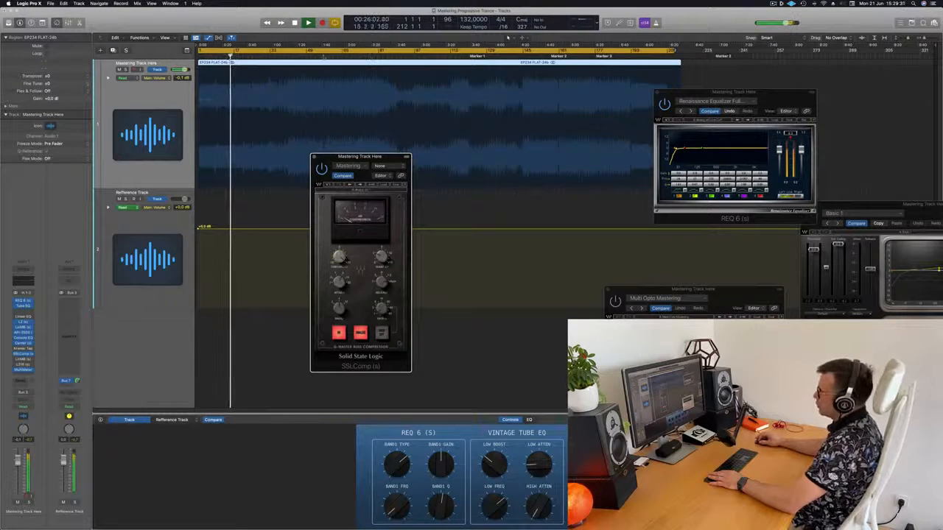
click(324, 57)
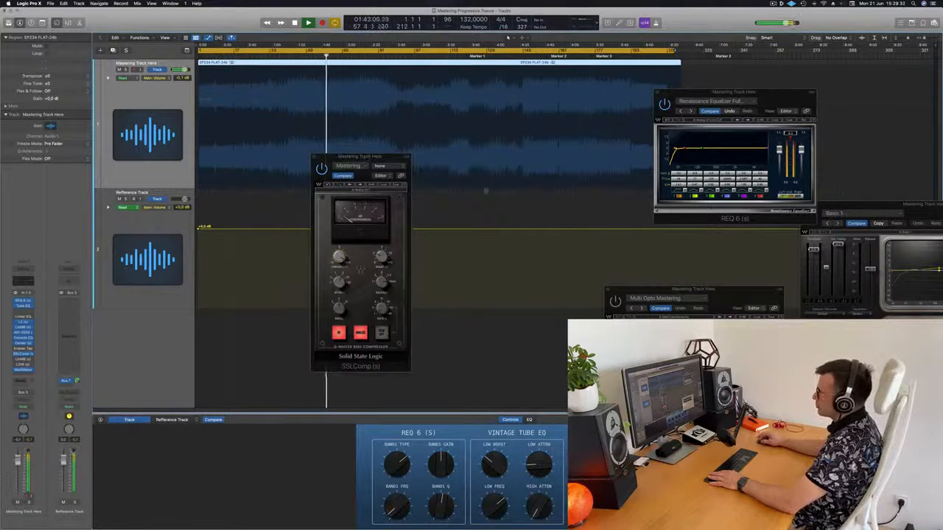
drag(365, 159, 576, 222)
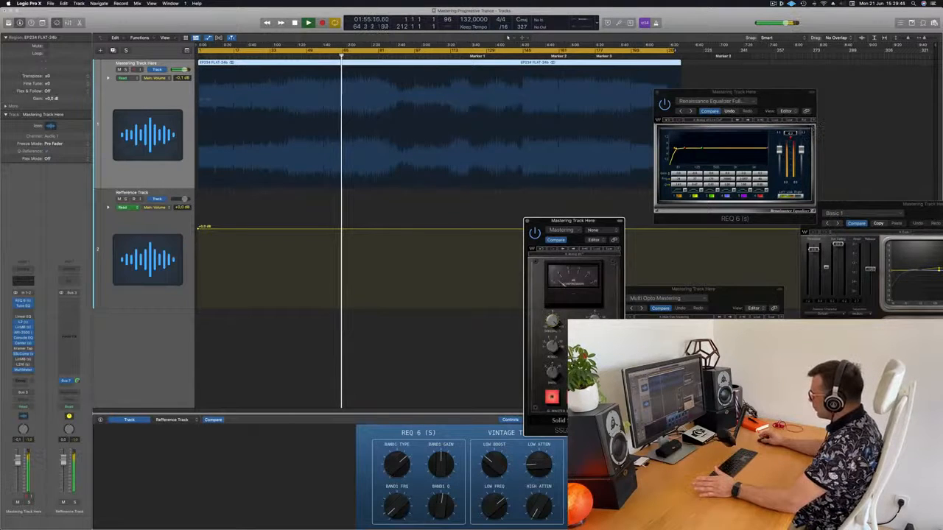
drag(771, 97, 775, 76)
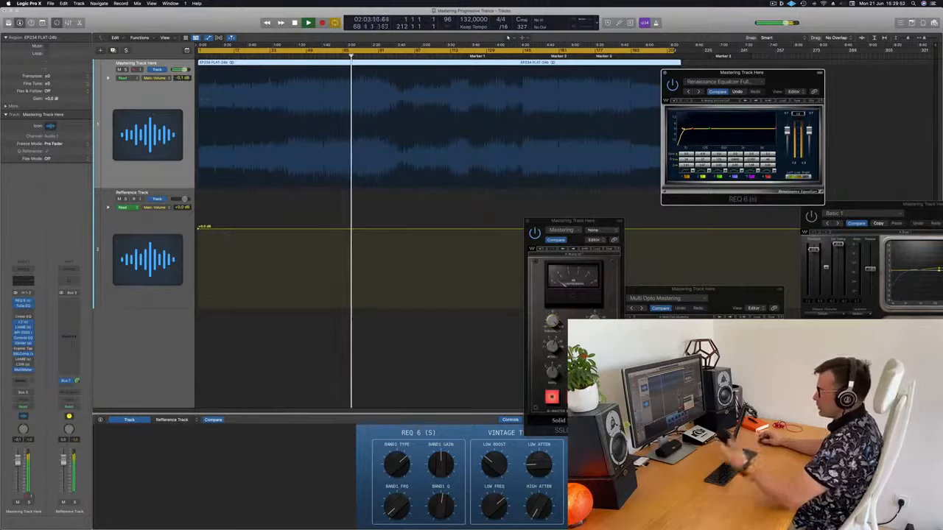
Enable the second LinMB multiband compressor, below SSLComp in the chain, and audition it from the beginning and around bar 56
click(143, 358)
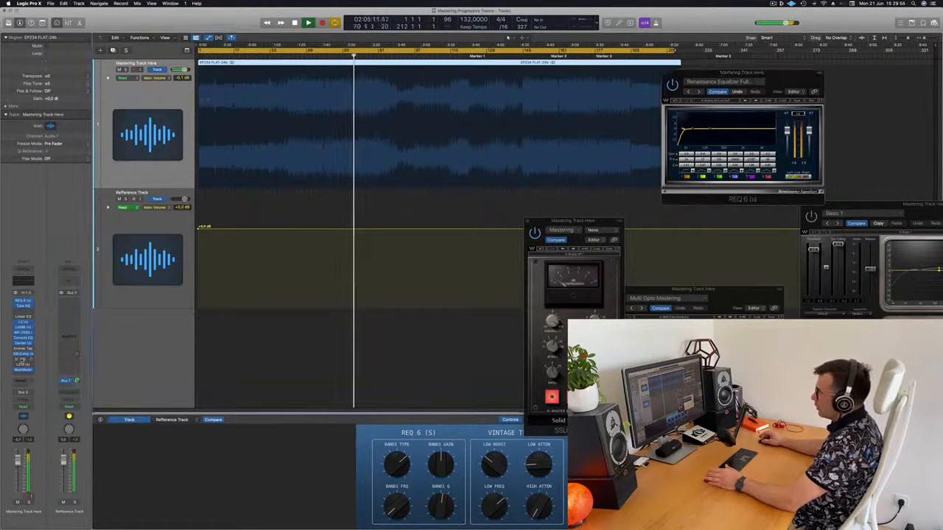
click(23, 359)
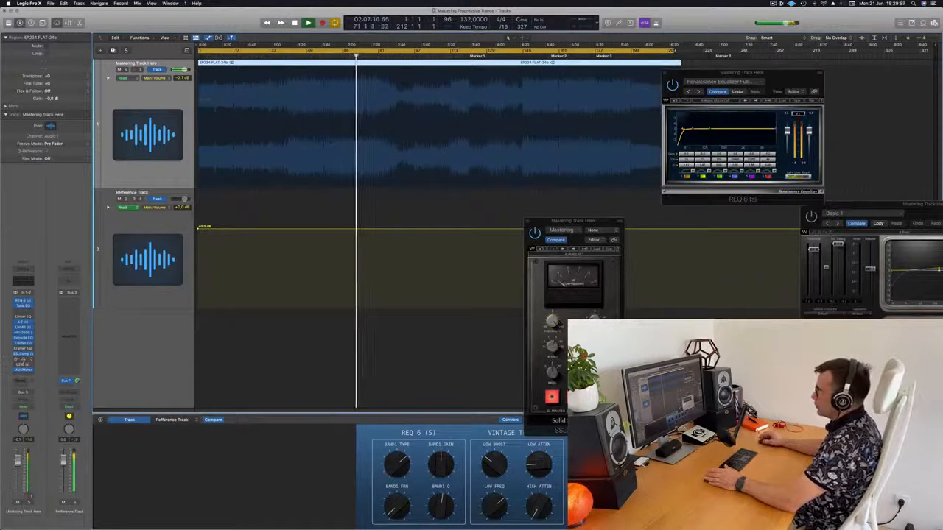
click(23, 359)
drag(725, 291, 393, 227)
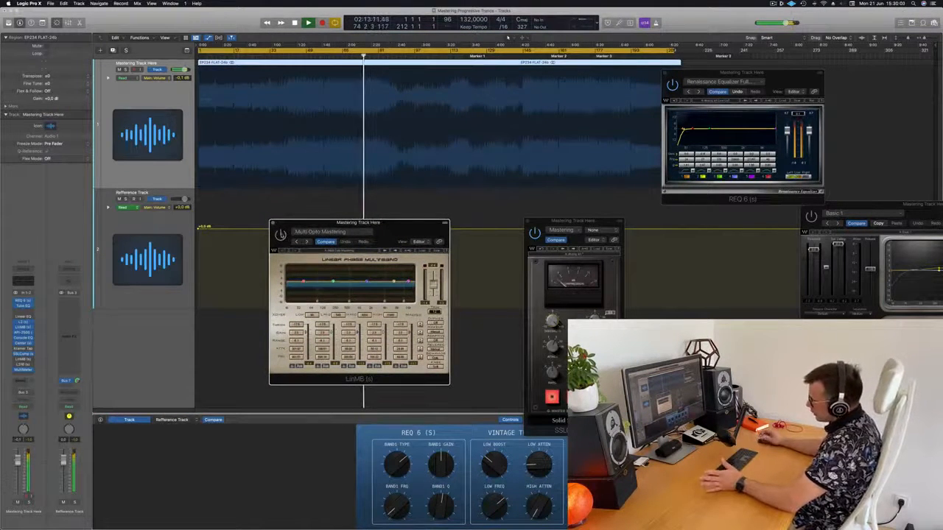
mouse_move(406, 230)
mouse_down()
mouse_move(382, 225)
mouse_move(403, 229)
mouse_up()
key(Return)
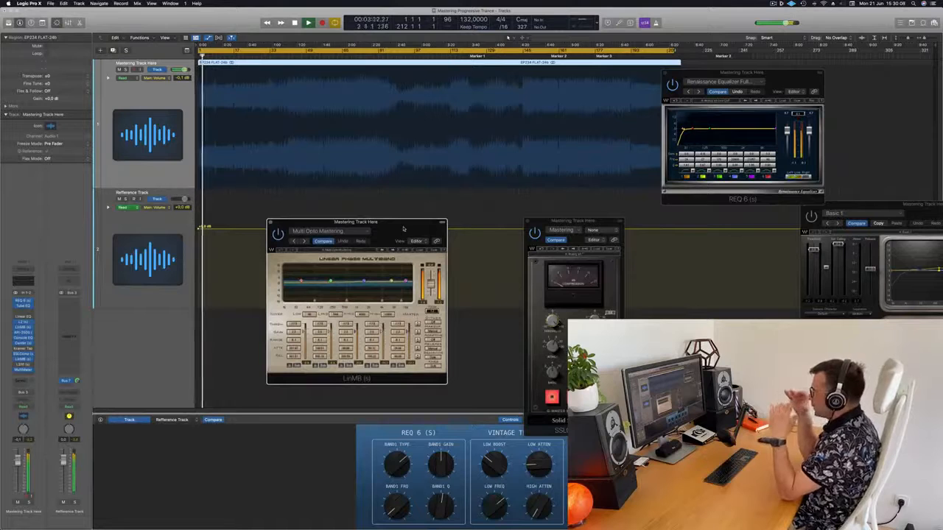
click(324, 51)
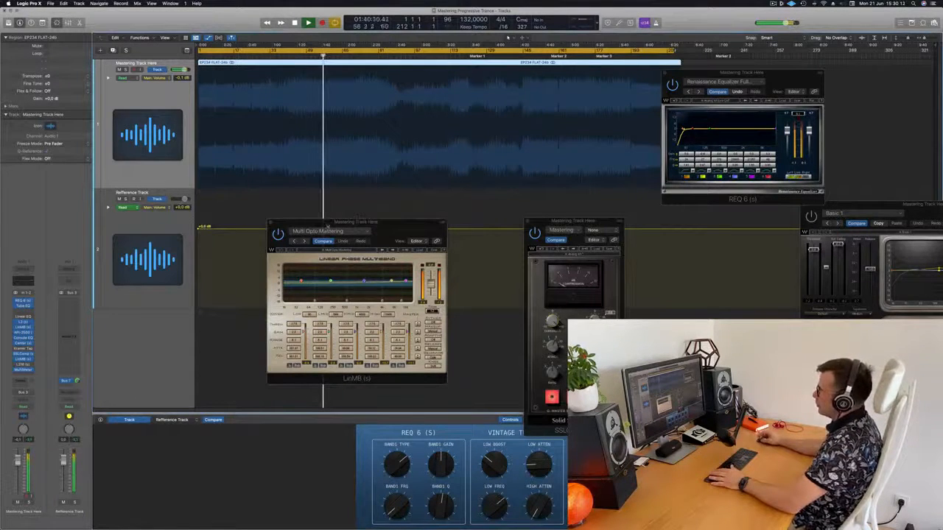
Move the second LinMB window (Multi Opto Mastering) aside while auditioning it, and close the window
drag(388, 227, 393, 228)
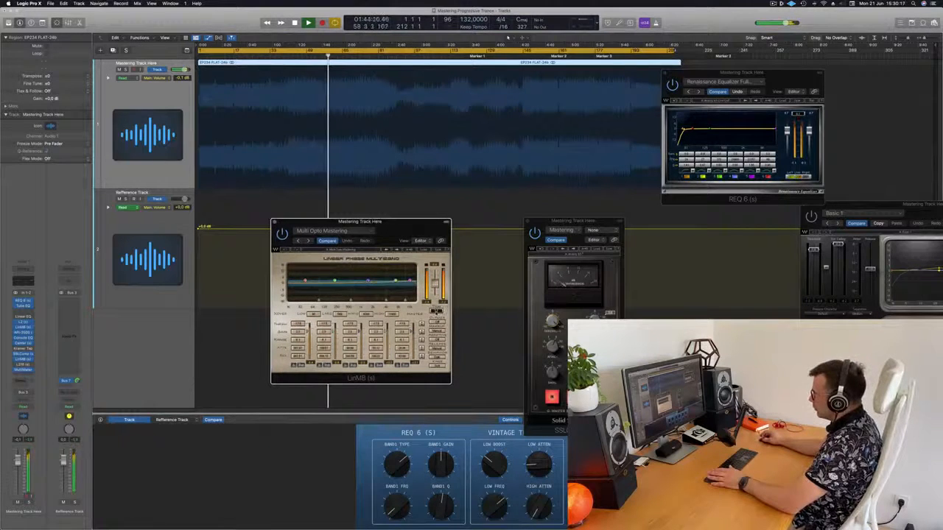
drag(427, 227, 489, 211)
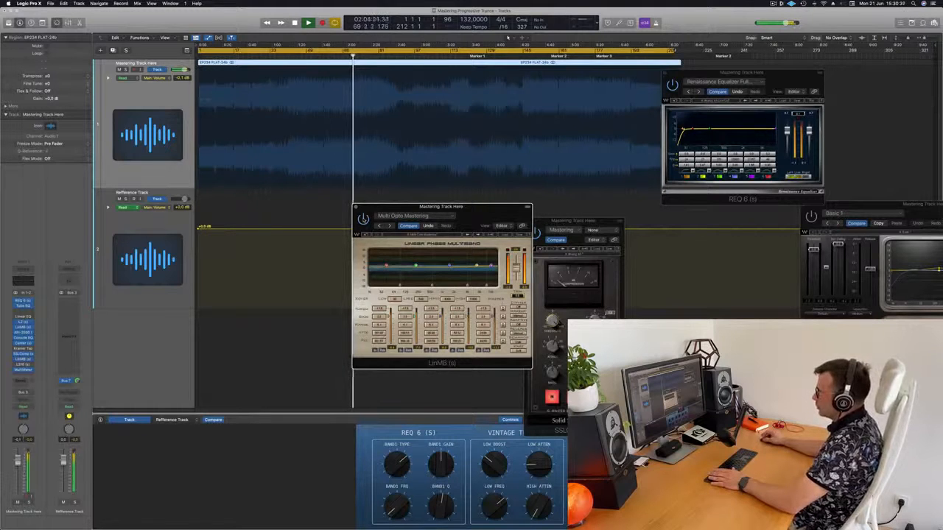
drag(387, 207, 376, 207)
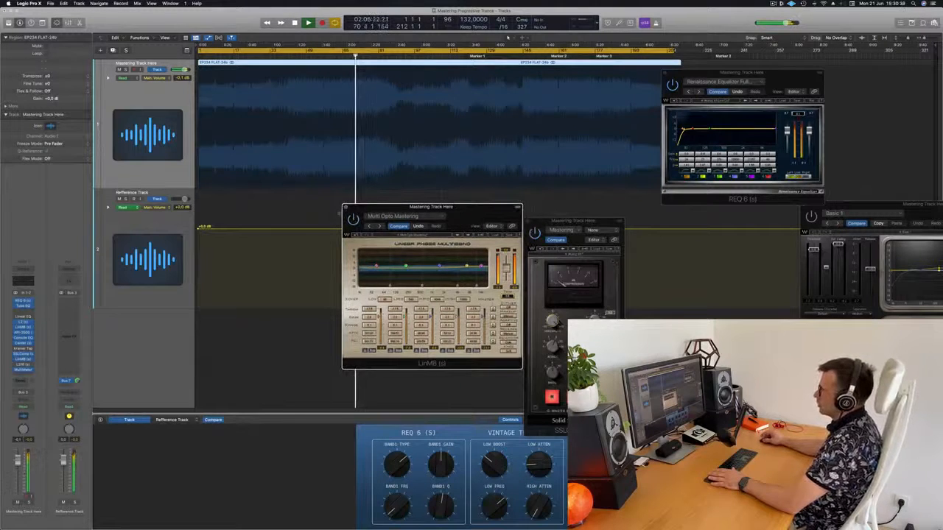
key(super+w)
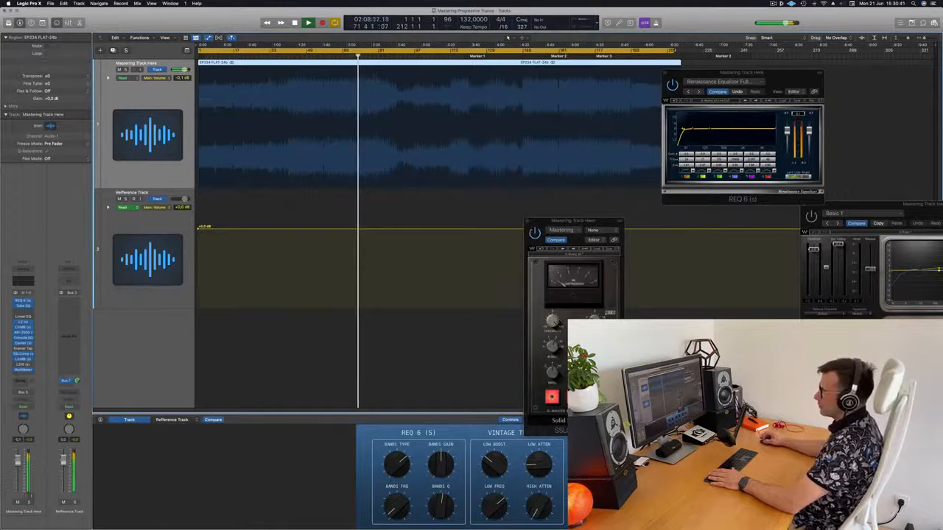
Bring up the L316 limiter in the free area below the tracks, enable it and audition it
click(24, 364)
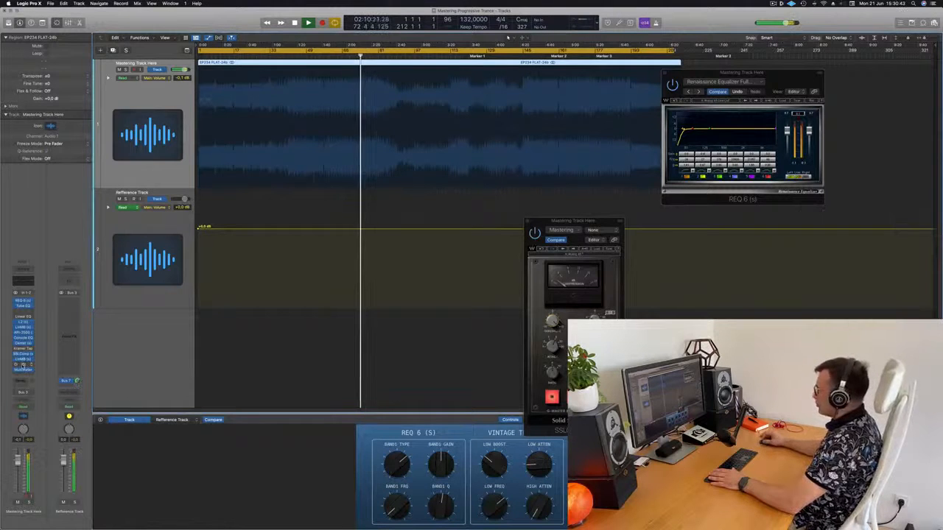
click(23, 364)
drag(869, 203, 431, 178)
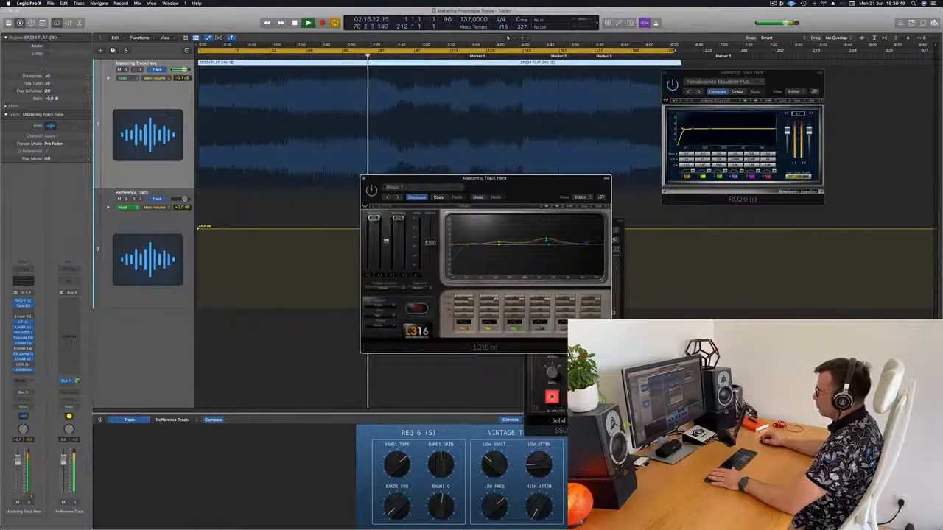
drag(486, 179, 426, 246)
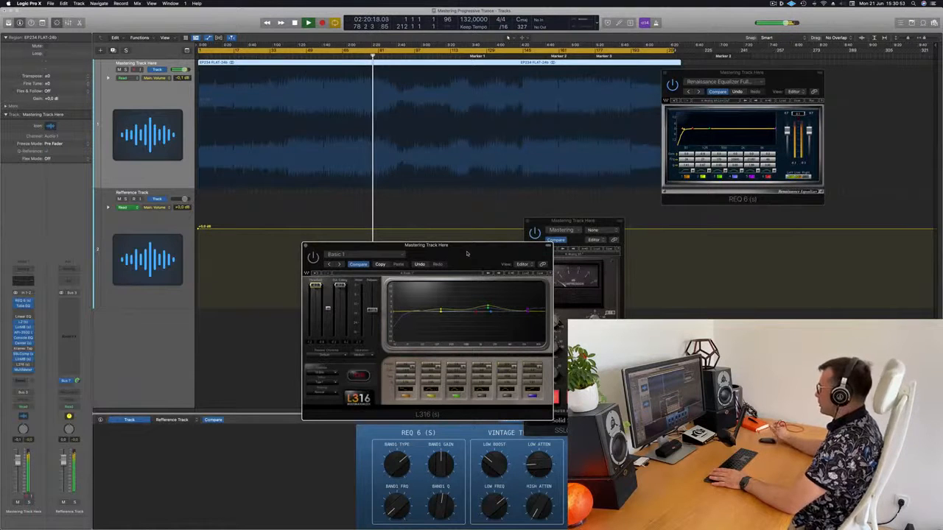
drag(466, 253, 544, 205)
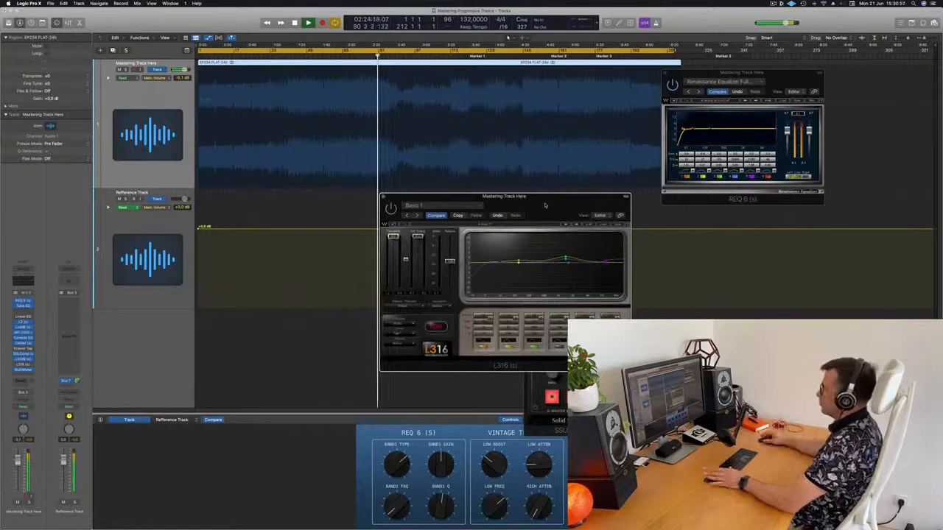
drag(545, 205, 537, 208)
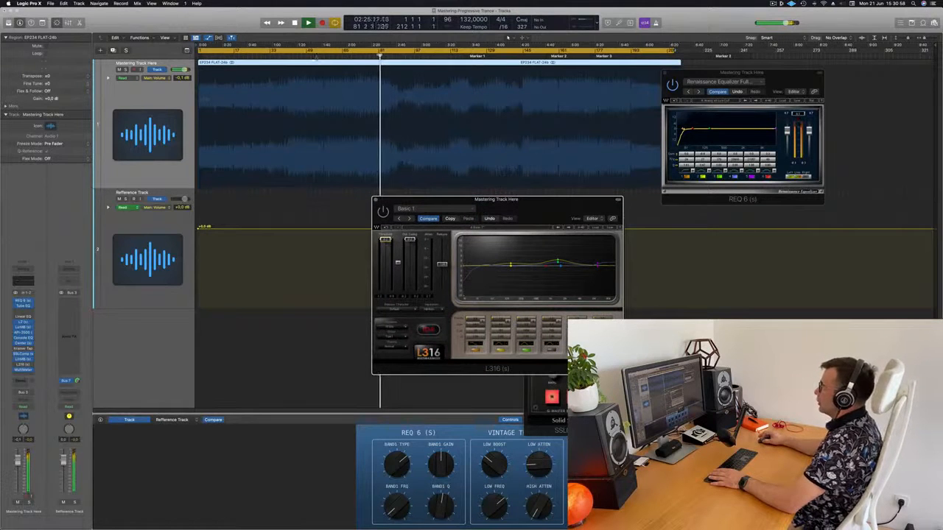
drag(381, 173, 287, 136)
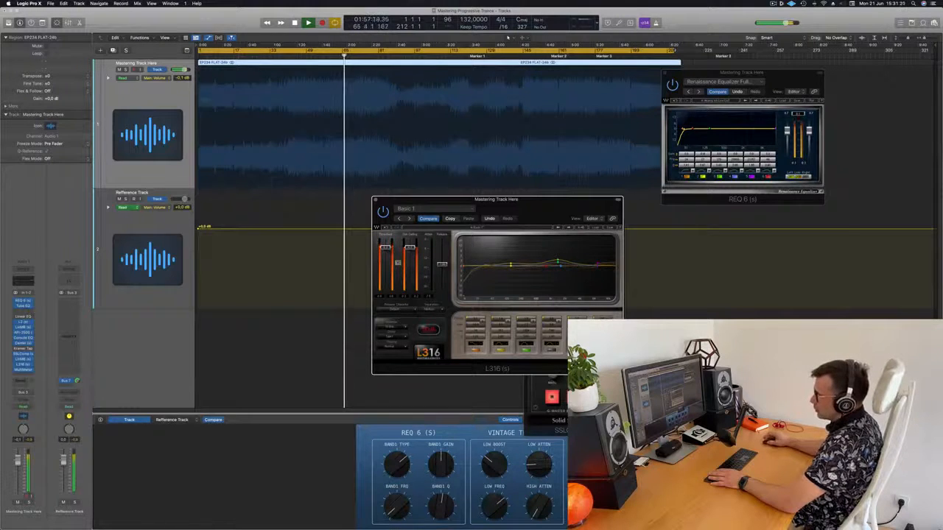
Open the MultiMeter analyzer and arrange its window and the L316 window so both meters can be watched during playback
click(25, 370)
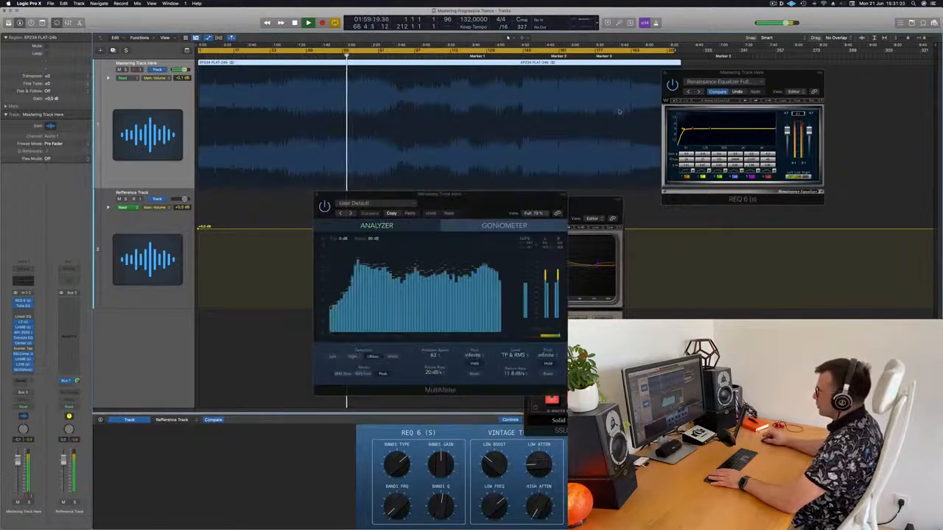
drag(507, 197, 801, 38)
drag(471, 200, 411, 190)
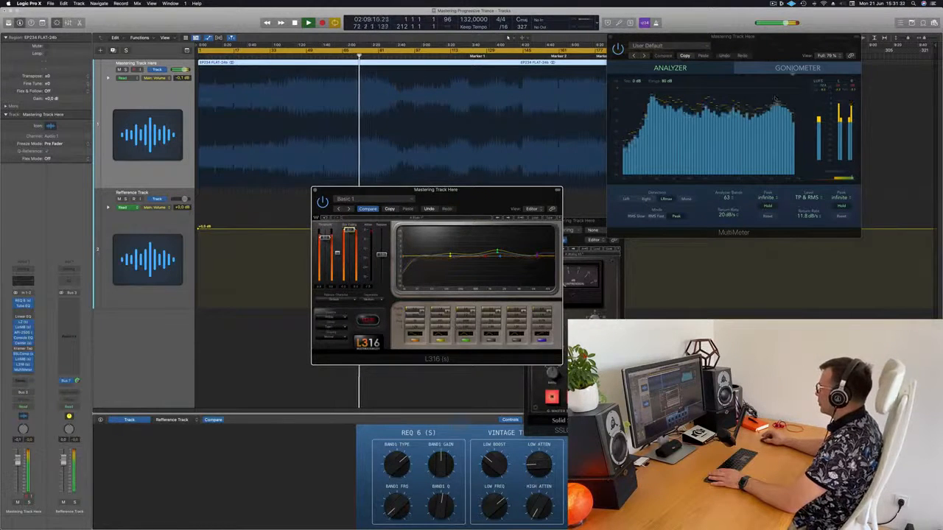
drag(732, 36, 754, 60)
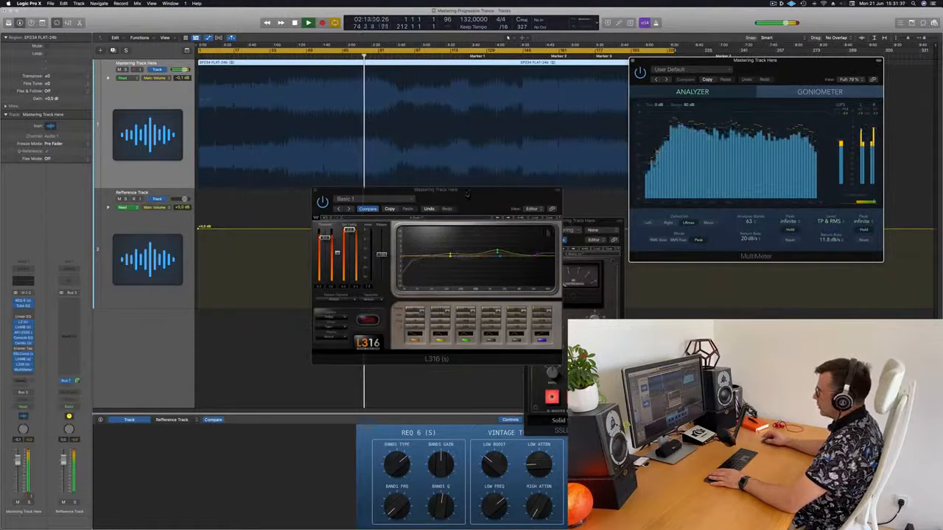
drag(436, 190, 549, 258)
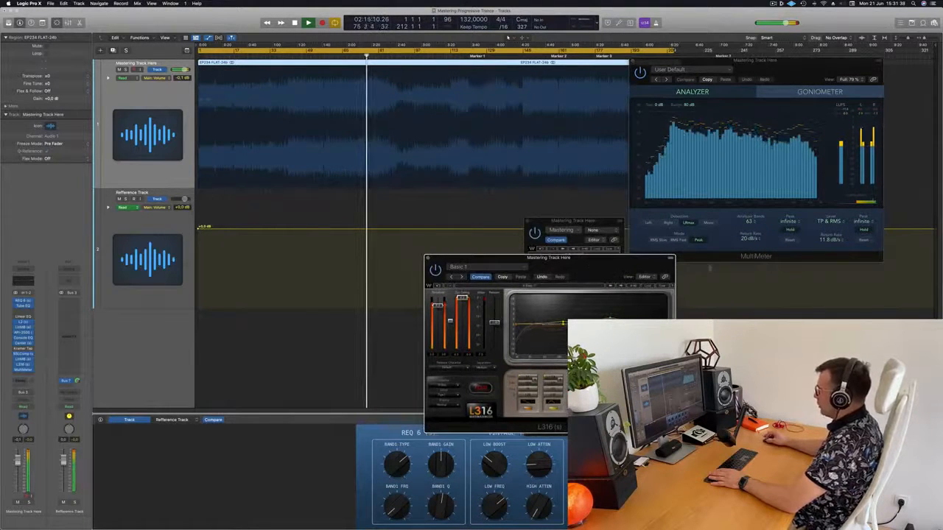
drag(484, 268, 643, 230)
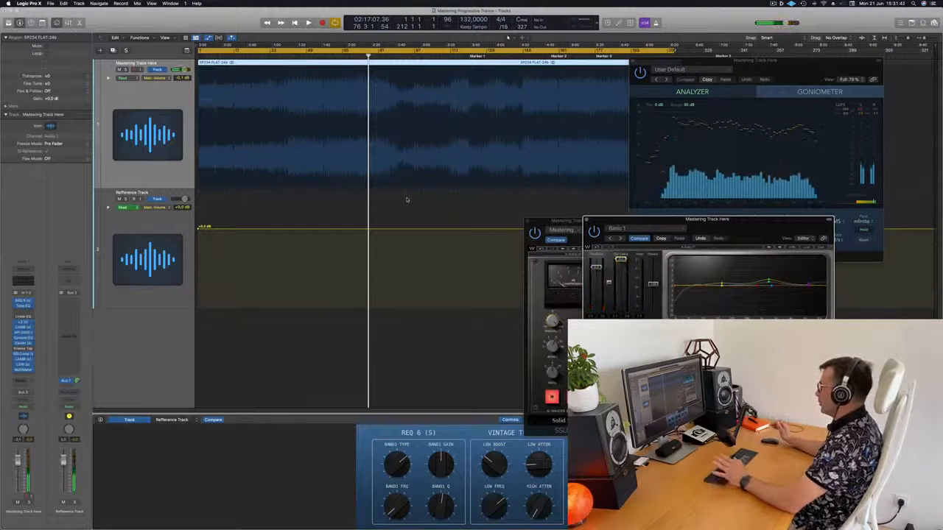
Restart playback from the beginning and move the L316 and SSLComp windows clear of the MultiMeter's analyzer
key(Return)
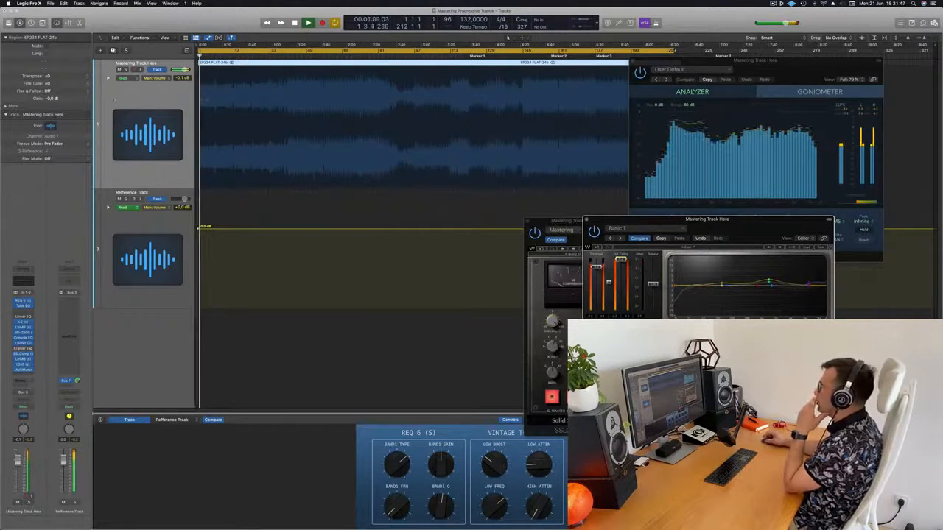
drag(788, 226, 880, 224)
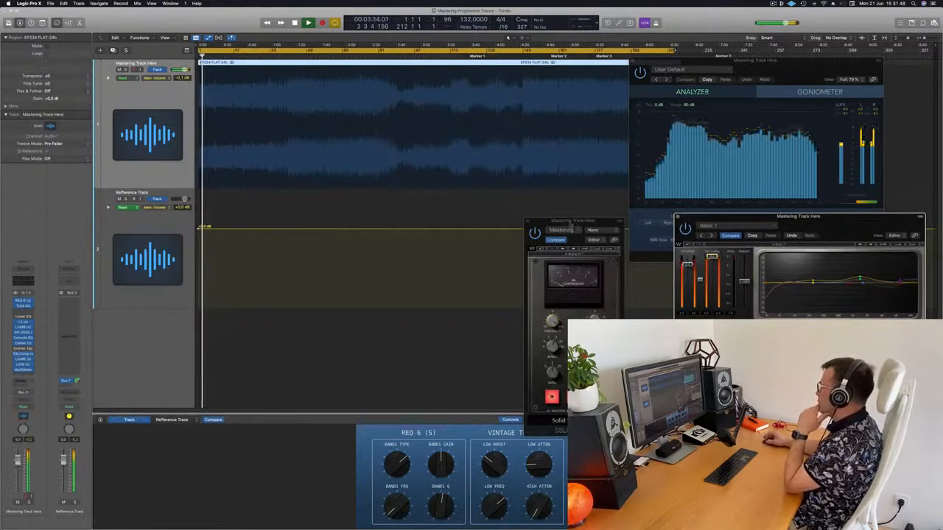
drag(570, 226, 570, 46)
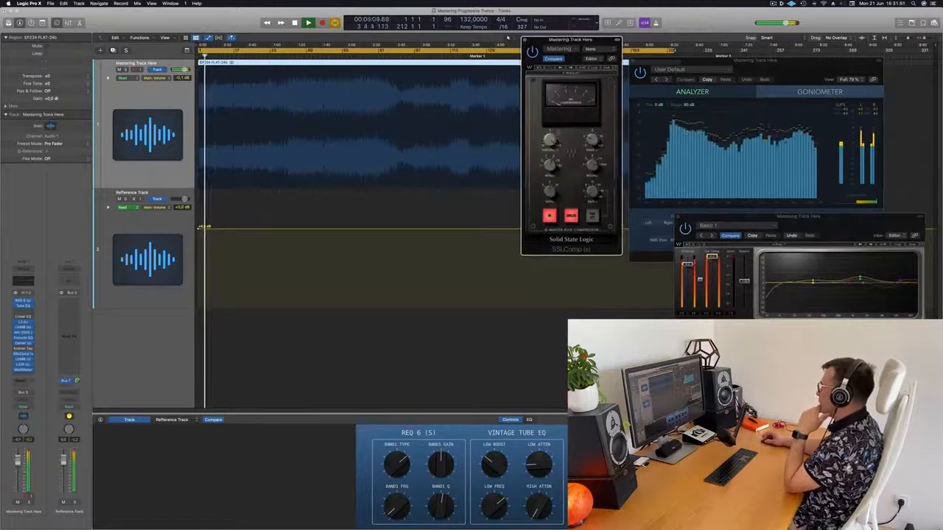
Open the first LinMB multiband (Adaptive Multi Electro Mastering) and arrange it with the MultiMeter, L316 and SSLComp windows
click(22, 329)
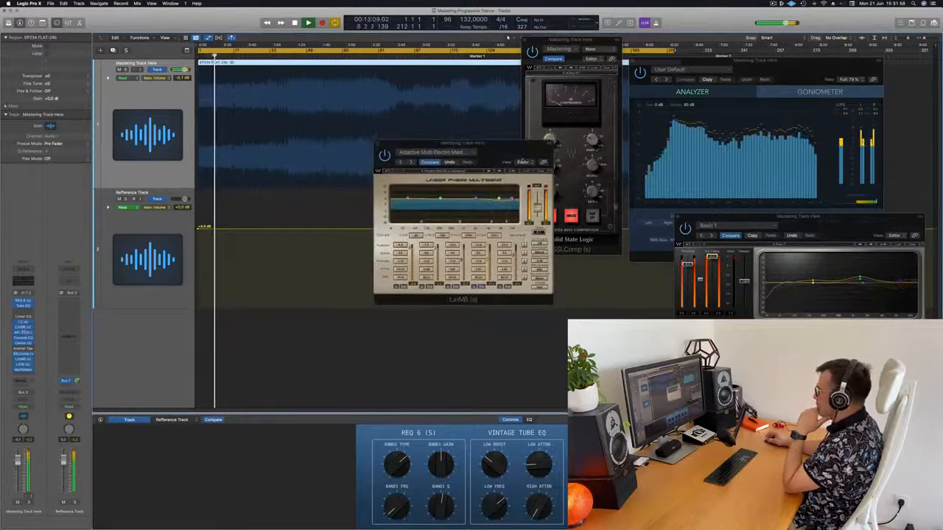
drag(456, 142, 610, 229)
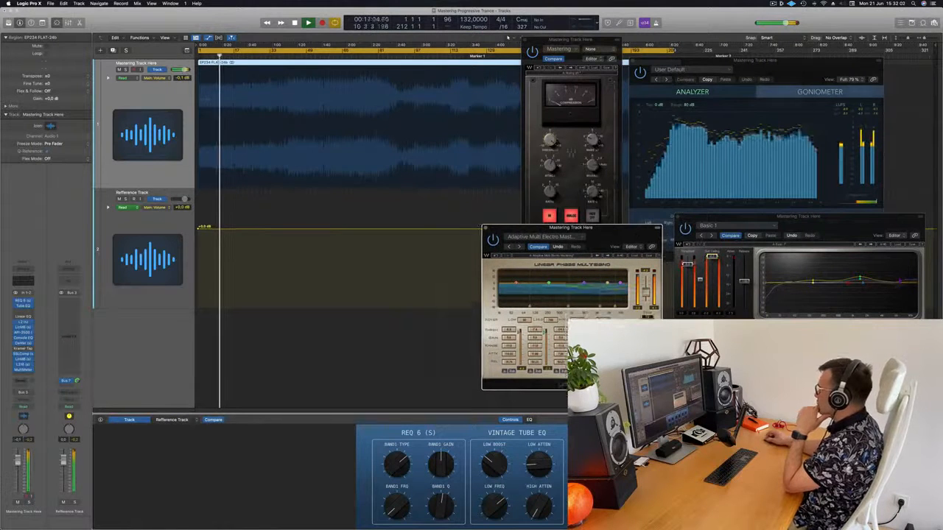
drag(797, 59, 858, 10)
drag(836, 222, 848, 222)
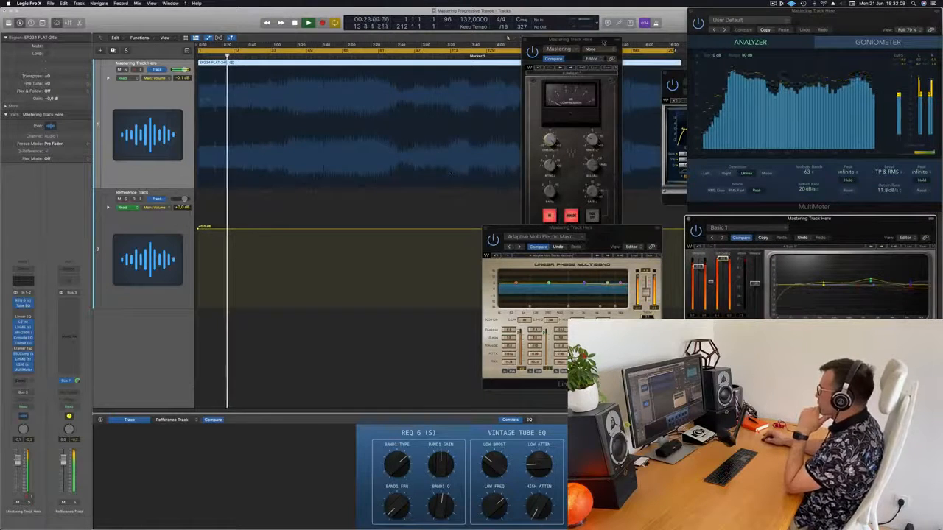
drag(573, 38, 595, 27)
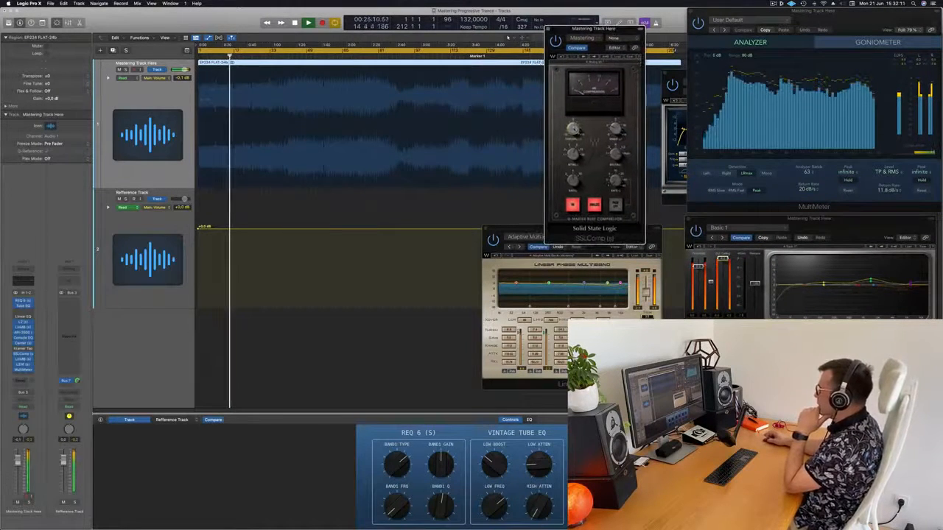
Bring up the API-2500 compressor and place it beside the Adaptive Multi Electro Mastering LinMB window
drag(528, 230, 545, 248)
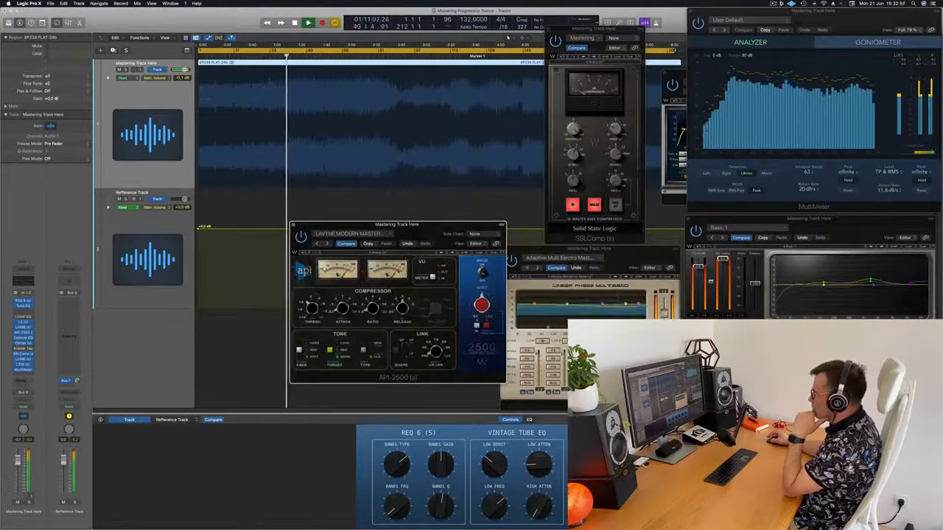
drag(432, 230, 419, 247)
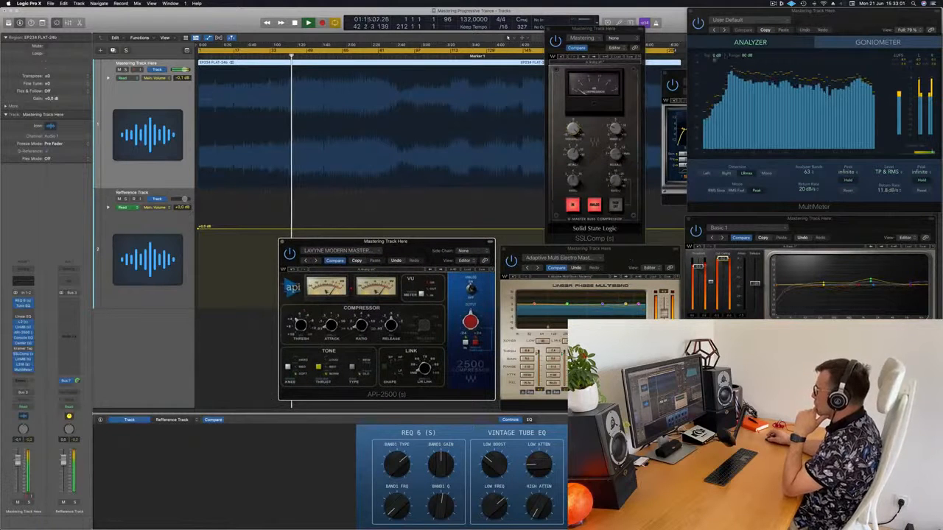
mouse_move(585, 254)
mouse_down()
mouse_move(736, 81)
mouse_move(696, 188)
mouse_move(585, 254)
mouse_up()
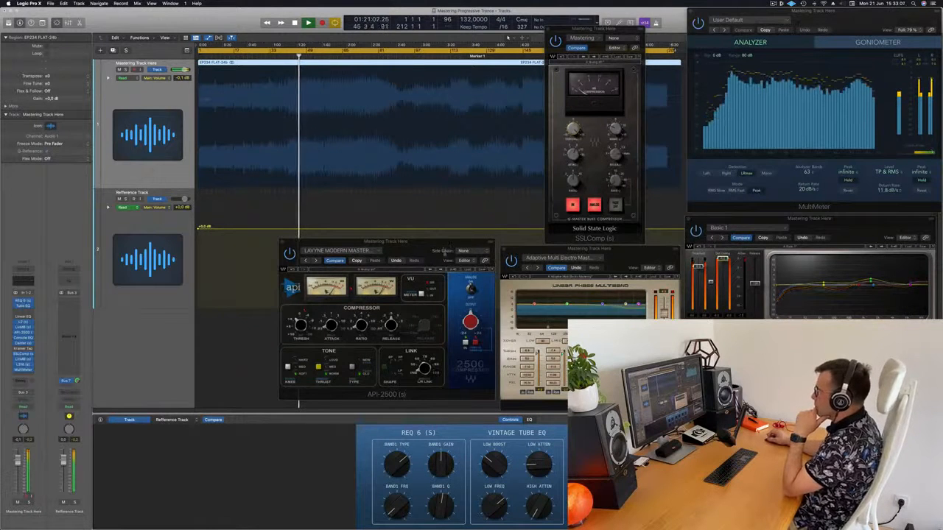
drag(442, 244, 441, 255)
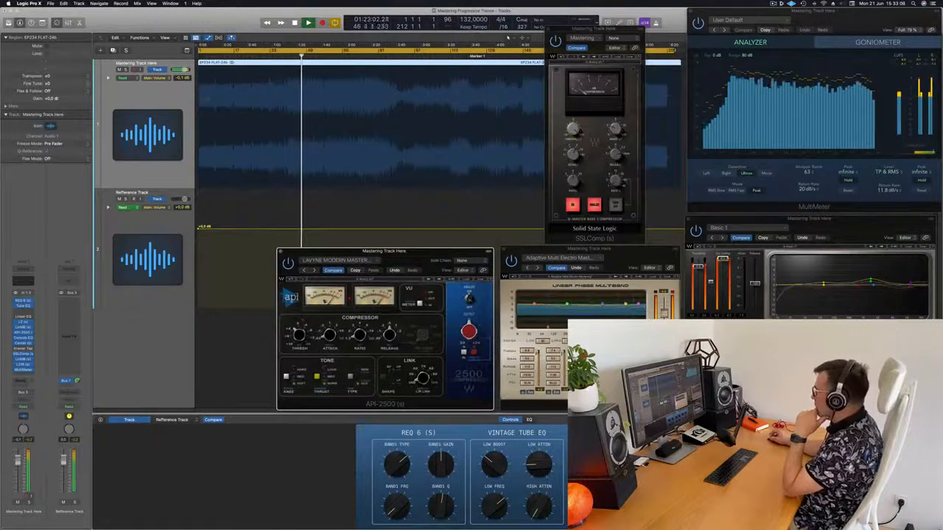
click(616, 267)
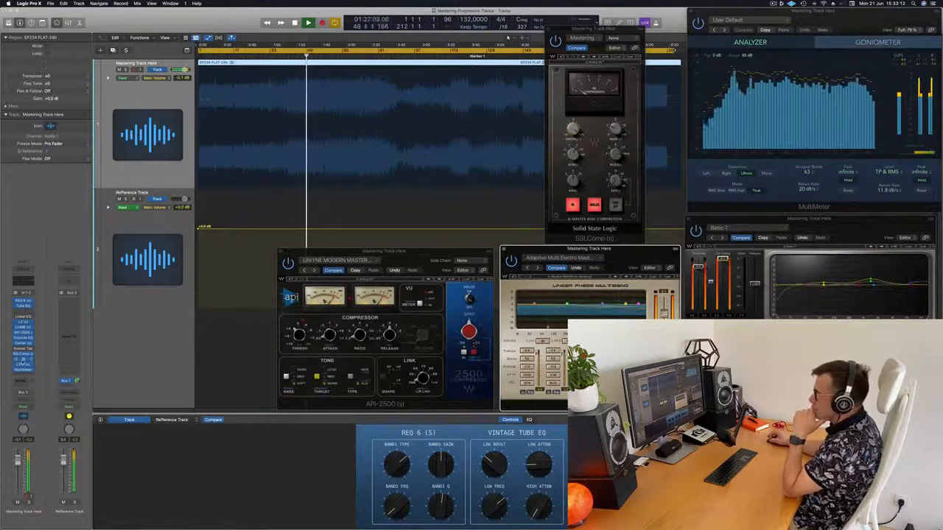
Bring up the Multi Opto Mastering LinMB away from the other plugin windows, and close the SSLComp window
drag(465, 212, 218, 370)
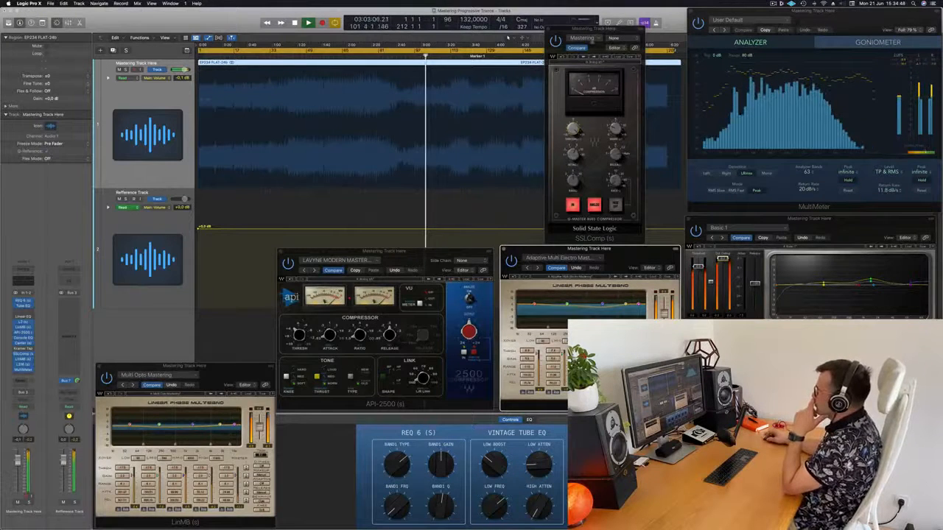
drag(615, 29, 711, 258)
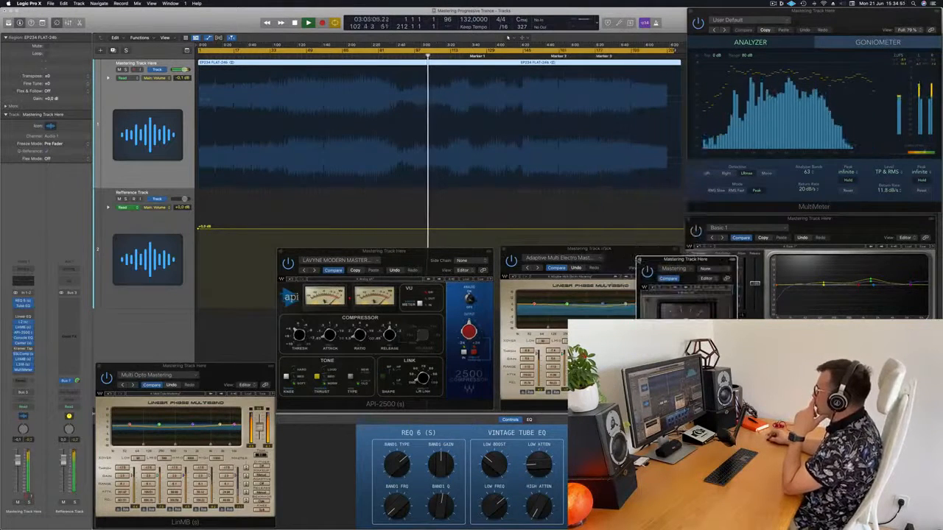
click(642, 258)
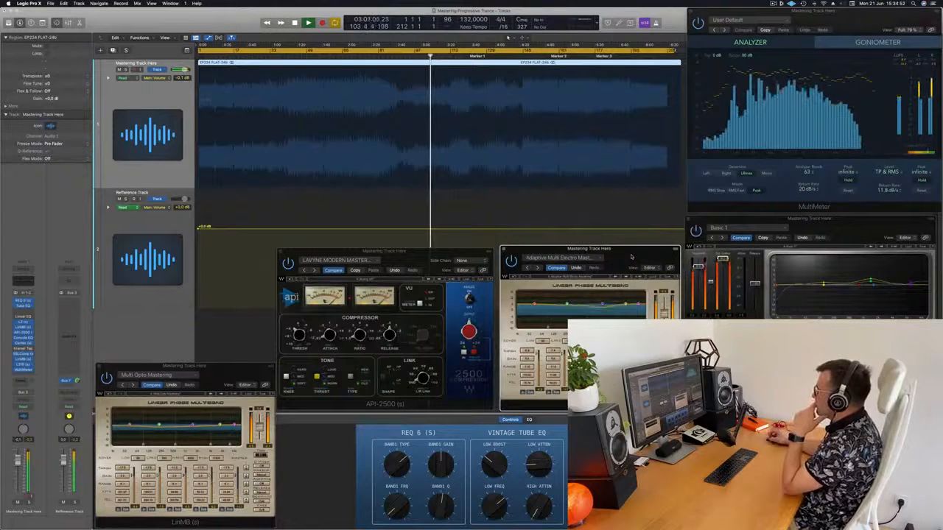
Align the Adaptive Multi Electro Mastering LinMB and API-2500 windows in one row with the L316 window
drag(631, 256, 631, 226)
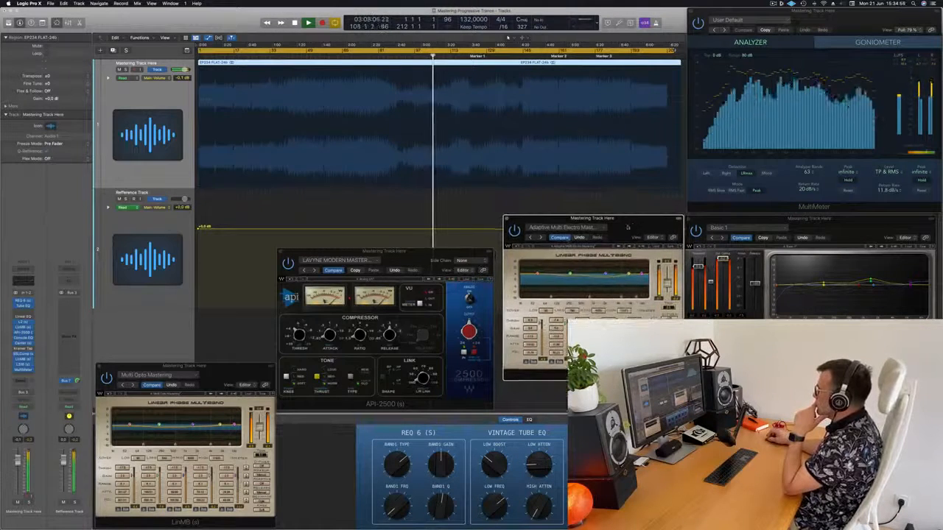
drag(480, 251, 482, 220)
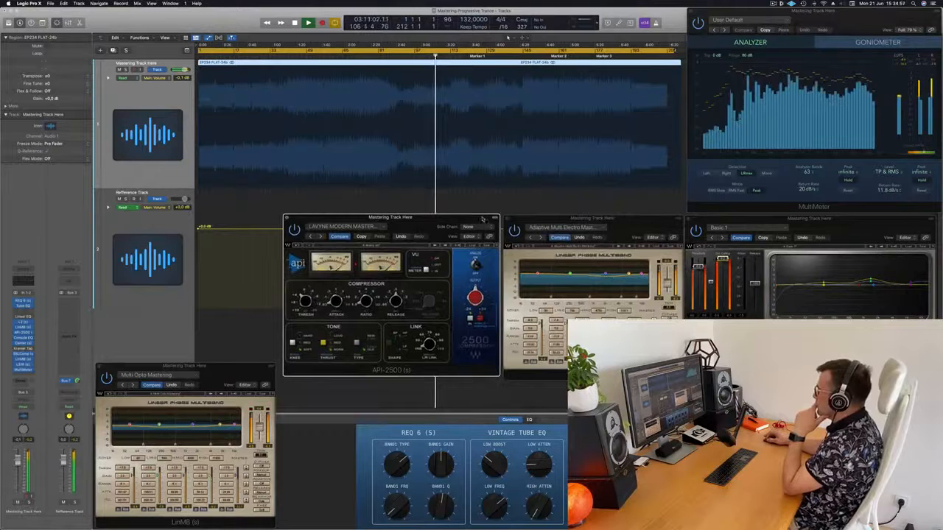